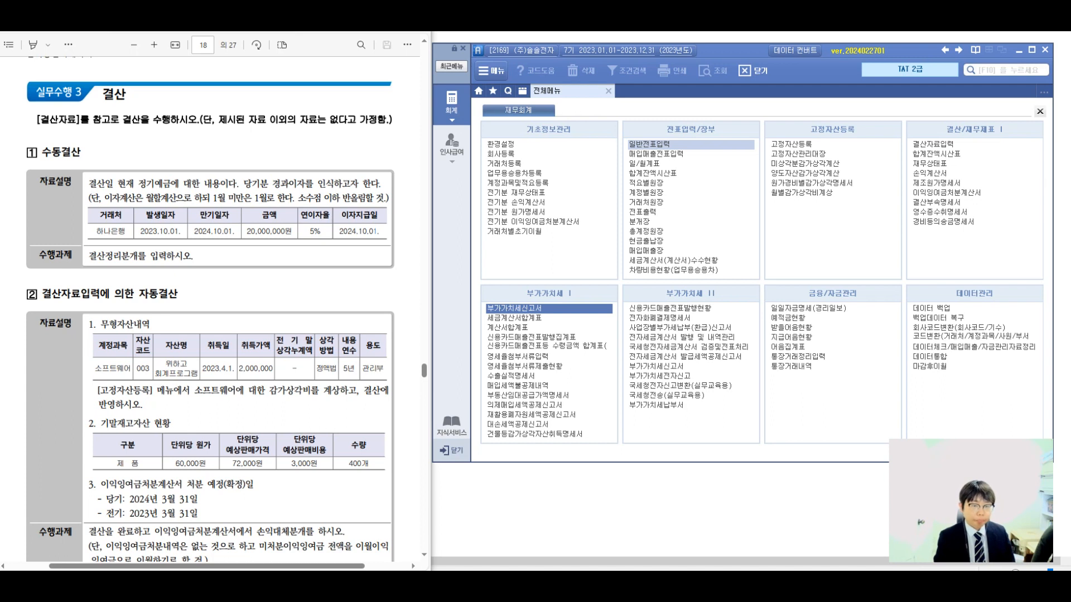
# Open 일반전표입력 and set the voucher date to December 31.
pyautogui.click(647, 144)
pyautogui.write('12')
pyautogui.press('Return')
pyautogui.write('31')
pyautogui.press('Return')
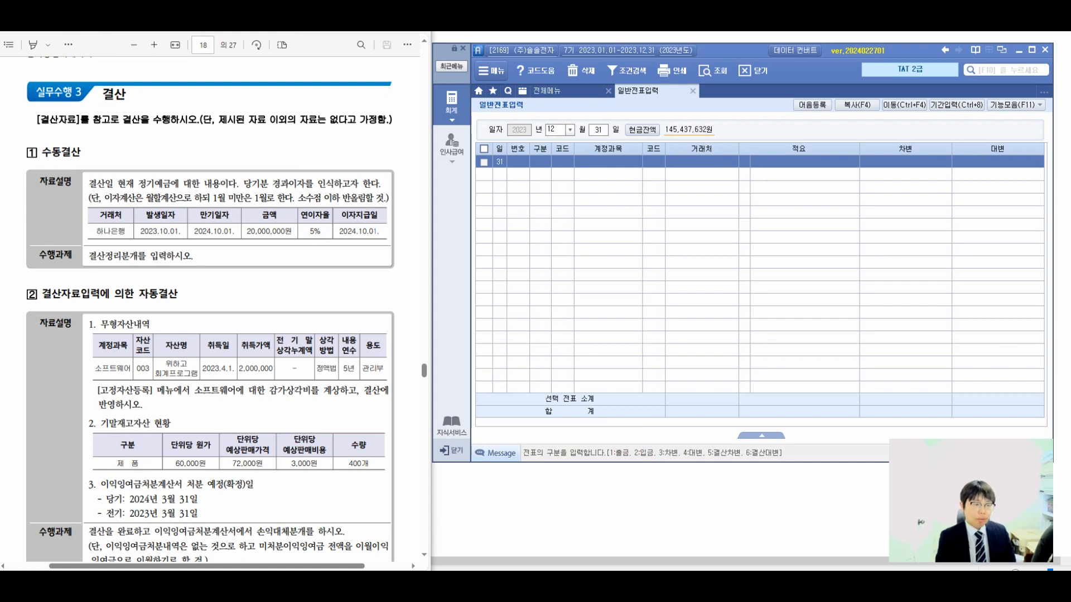
pyautogui.moveTo(440, 196)
pyautogui.mouseDown()
pyautogui.moveTo(460, 191)
pyautogui.moveTo(463, 203)
pyautogui.mouseUp()
pyautogui.moveTo(464, 198); pyautogui.dragTo(472, 202)
pyautogui.moveTo(473, 202); pyautogui.dragTo(484, 206)
pyautogui.moveTo(493, 184)
pyautogui.mouseDown()
pyautogui.moveTo(494, 214)
pyautogui.moveTo(508, 200)
pyautogui.mouseUp()
pyautogui.moveTo(513, 182); pyautogui.dragTo(513, 223)
pyautogui.moveTo(518, 190); pyautogui.dragTo(559, 212)
pyautogui.moveTo(574, 187); pyautogui.dragTo(582, 216)
pyautogui.moveTo(589, 193); pyautogui.dragTo(632, 198)
pyautogui.moveTo(610, 202); pyautogui.dragTo(641, 210)
pyautogui.moveTo(641, 188); pyautogui.dragTo(651, 196)
pyautogui.moveTo(640, 200); pyautogui.dragTo(667, 211)
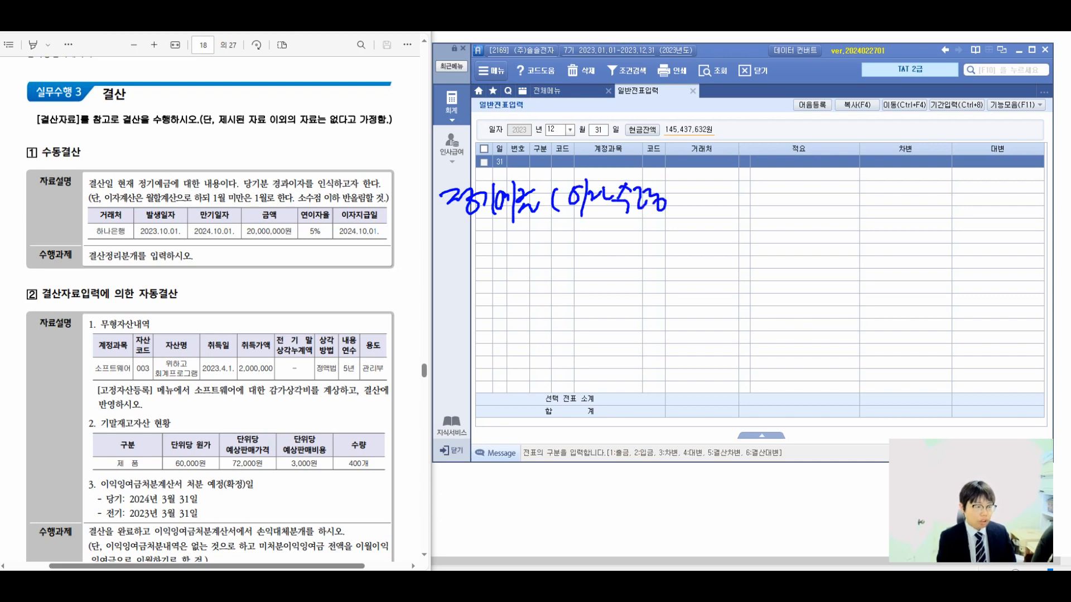
pyautogui.moveTo(691, 193)
pyautogui.mouseDown()
pyautogui.moveTo(695, 210)
pyautogui.moveTo(711, 209)
pyautogui.mouseUp()
pyautogui.moveTo(718, 191); pyautogui.dragTo(738, 207)
pyautogui.moveTo(746, 189); pyautogui.dragTo(750, 214)
pyautogui.moveTo(771, 193)
pyautogui.mouseDown()
pyautogui.moveTo(771, 211)
pyautogui.moveTo(782, 194)
pyautogui.mouseUp()
pyautogui.moveTo(791, 207); pyautogui.dragTo(801, 193)
pyautogui.moveTo(815, 182); pyautogui.dragTo(813, 206)
pyautogui.moveTo(822, 178); pyautogui.dragTo(824, 212)
pyautogui.moveTo(450, 240); pyautogui.dragTo(476, 258)
pyautogui.moveTo(493, 256); pyautogui.dragTo(507, 261)
pyautogui.moveTo(523, 243)
pyautogui.mouseDown()
pyautogui.moveTo(540, 268)
pyautogui.moveTo(497, 297)
pyautogui.mouseUp()
pyautogui.moveTo(512, 269)
pyautogui.mouseDown()
pyautogui.moveTo(513, 300)
pyautogui.moveTo(530, 298)
pyautogui.mouseUp()
pyautogui.moveTo(530, 288); pyautogui.dragTo(626, 250)
pyautogui.moveTo(619, 241); pyautogui.dragTo(671, 260)
pyautogui.moveTo(681, 240)
pyautogui.mouseDown()
pyautogui.moveTo(691, 254)
pyautogui.moveTo(682, 275)
pyautogui.mouseUp()
pyautogui.moveTo(696, 246); pyautogui.dragTo(701, 267)
pyautogui.moveTo(715, 244); pyautogui.dragTo(732, 262)
pyautogui.moveTo(734, 238); pyautogui.dragTo(750, 254)
pyautogui.moveTo(748, 251); pyautogui.dragTo(762, 261)
pyautogui.moveTo(661, 285); pyautogui.dragTo(677, 309)
pyautogui.moveTo(682, 287); pyautogui.dragTo(696, 303)
pyautogui.moveTo(697, 291); pyautogui.dragTo(776, 301)
pyautogui.moveTo(802, 259); pyautogui.dragTo(834, 260)
pyautogui.moveTo(863, 237)
pyautogui.mouseDown()
pyautogui.moveTo(874, 254)
pyautogui.moveTo(903, 252)
pyautogui.mouseUp()
pyautogui.moveTo(895, 231)
pyautogui.mouseDown()
pyautogui.moveTo(891, 259)
pyautogui.moveTo(915, 254)
pyautogui.mouseUp()
pyautogui.moveTo(926, 240); pyautogui.dragTo(942, 242)
pyautogui.moveTo(950, 233); pyautogui.dragTo(943, 261)
pyautogui.moveTo(875, 282); pyautogui.dragTo(892, 291)
pyautogui.moveTo(875, 295)
pyautogui.mouseDown()
pyautogui.moveTo(894, 302)
pyautogui.moveTo(891, 312)
pyautogui.mouseUp()
pyautogui.moveTo(899, 284); pyautogui.dragTo(923, 304)
pyautogui.moveTo(925, 300); pyautogui.dragTo(927, 302)
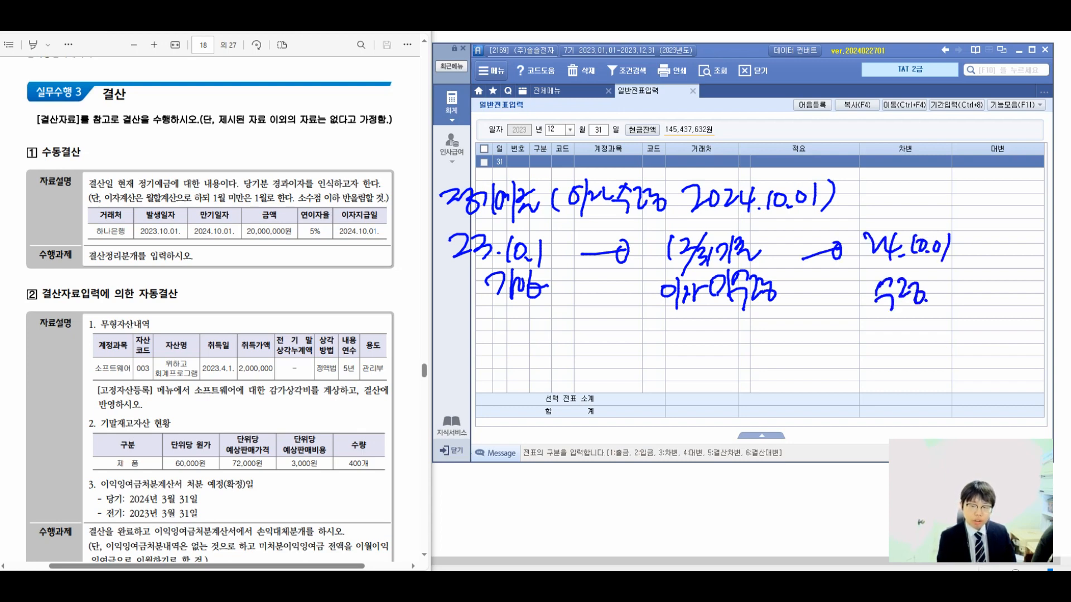
pyautogui.moveTo(691, 220); pyautogui.dragTo(776, 260)
pyautogui.moveTo(668, 239); pyautogui.dragTo(672, 267)
pyautogui.moveTo(708, 333); pyautogui.dragTo(715, 432)
pyautogui.moveTo(686, 369); pyautogui.dragTo(707, 335)
pyautogui.click(737, 367)
pyautogui.moveTo(708, 336)
pyautogui.mouseDown()
pyautogui.moveTo(694, 373)
pyautogui.moveTo(736, 375)
pyautogui.mouseUp()
pyautogui.moveTo(599, 415); pyautogui.dragTo(599, 416)
pyautogui.moveTo(614, 406); pyautogui.dragTo(614, 445)
pyautogui.moveTo(618, 422)
pyautogui.mouseDown()
pyautogui.moveTo(619, 440)
pyautogui.moveTo(628, 439)
pyautogui.mouseUp()
pyautogui.moveTo(634, 403)
pyautogui.mouseDown()
pyautogui.moveTo(636, 448)
pyautogui.moveTo(646, 438)
pyautogui.mouseUp()
pyautogui.moveTo(653, 412)
pyautogui.mouseDown()
pyautogui.moveTo(653, 439)
pyautogui.moveTo(664, 426)
pyautogui.mouseUp()
pyautogui.moveTo(654, 433)
pyautogui.mouseDown()
pyautogui.moveTo(668, 445)
pyautogui.moveTo(676, 433)
pyautogui.mouseUp()
pyautogui.moveTo(680, 408)
pyautogui.mouseDown()
pyautogui.moveTo(680, 433)
pyautogui.moveTo(719, 425)
pyautogui.mouseUp()
pyautogui.moveTo(730, 409)
pyautogui.mouseDown()
pyautogui.moveTo(731, 446)
pyautogui.moveTo(764, 443)
pyautogui.moveTo(804, 413)
pyautogui.moveTo(808, 434)
pyautogui.mouseUp()
pyautogui.click(817, 438)
pyautogui.moveTo(602, 473); pyautogui.dragTo(831, 439)
pyautogui.moveTo(645, 470)
pyautogui.mouseDown()
pyautogui.moveTo(670, 512)
pyautogui.moveTo(706, 478)
pyautogui.moveTo(719, 496)
pyautogui.moveTo(730, 491)
pyautogui.mouseUp()
pyautogui.moveTo(734, 465)
pyautogui.mouseDown()
pyautogui.moveTo(735, 506)
pyautogui.moveTo(745, 476)
pyautogui.mouseUp()
pyautogui.moveTo(759, 465); pyautogui.dragTo(755, 476)
pyautogui.moveTo(639, 473); pyautogui.dragTo(634, 483)
pyautogui.moveTo(650, 474); pyautogui.dragTo(645, 485)
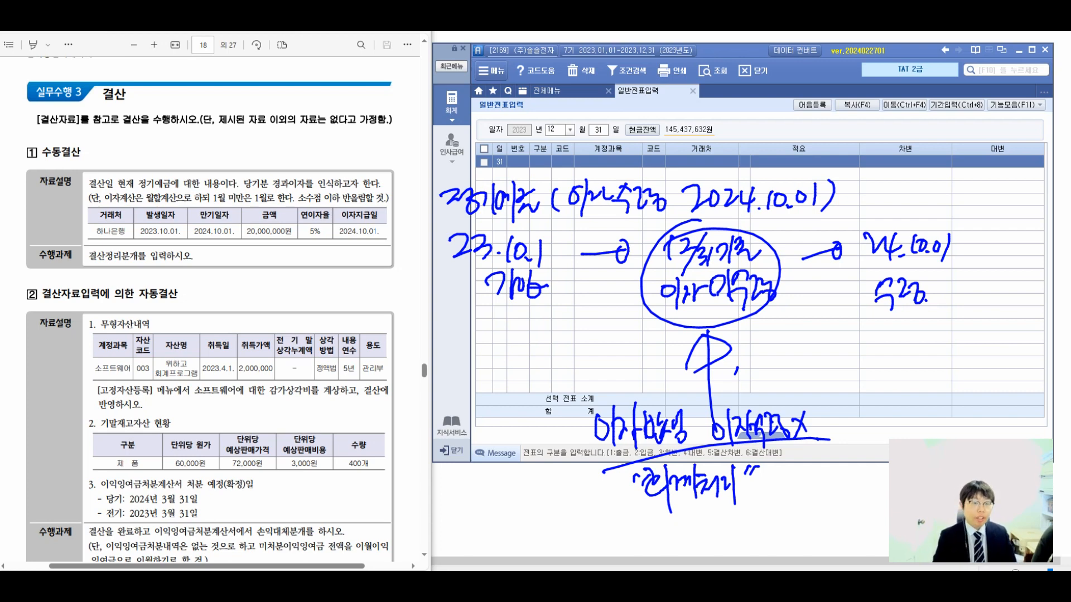
pyautogui.press('Escape')
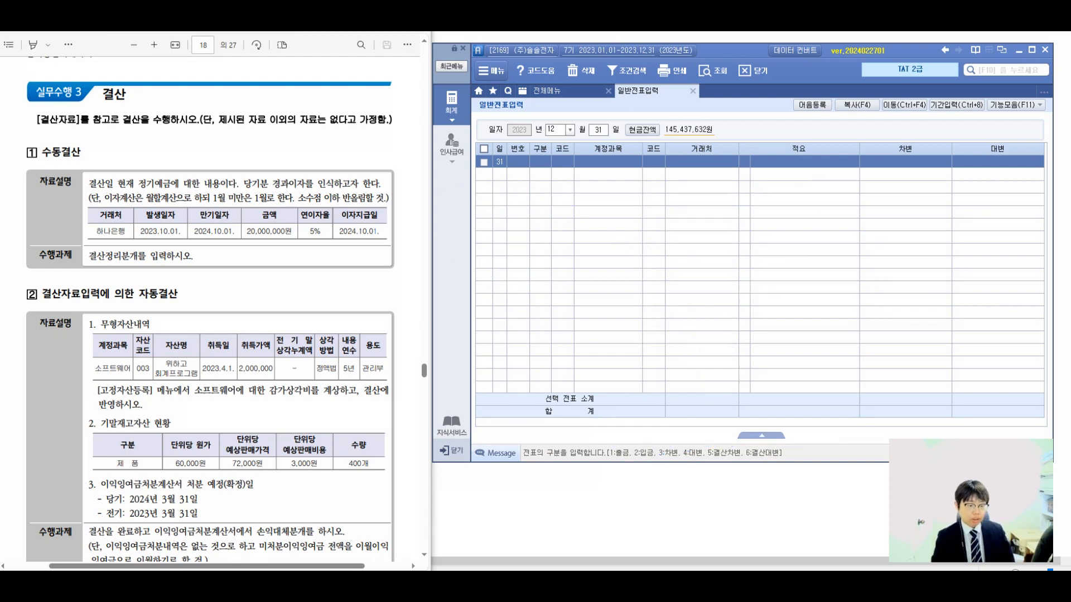
# Switch to Calculator and work out the deposit's annual interest as 20,000,000 × 0.05.
pyautogui.press('XF86Calculator')
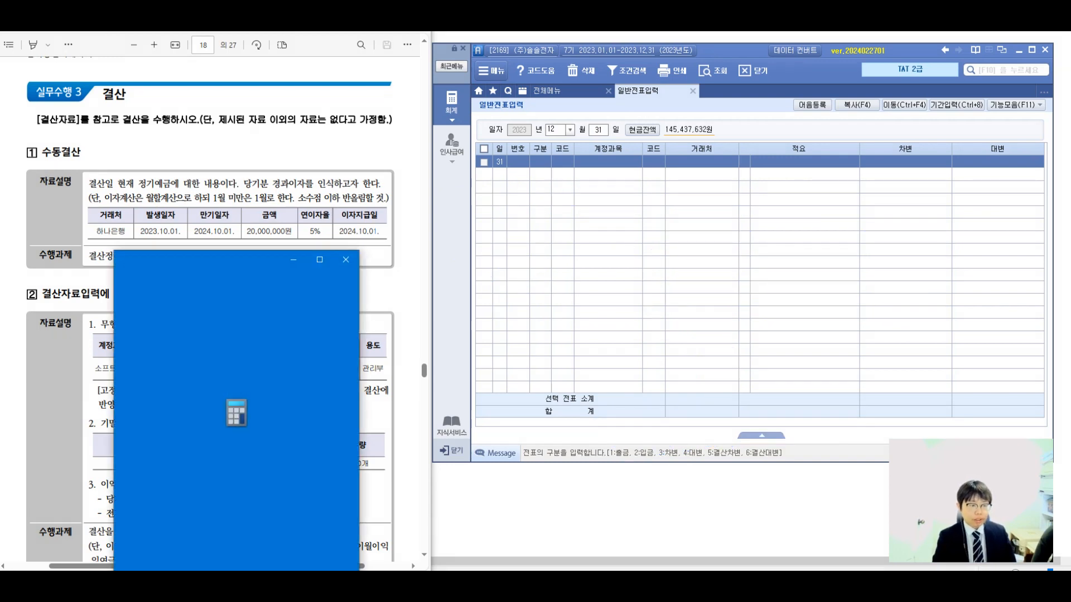
pyautogui.moveTo(220, 260); pyautogui.dragTo(207, 258)
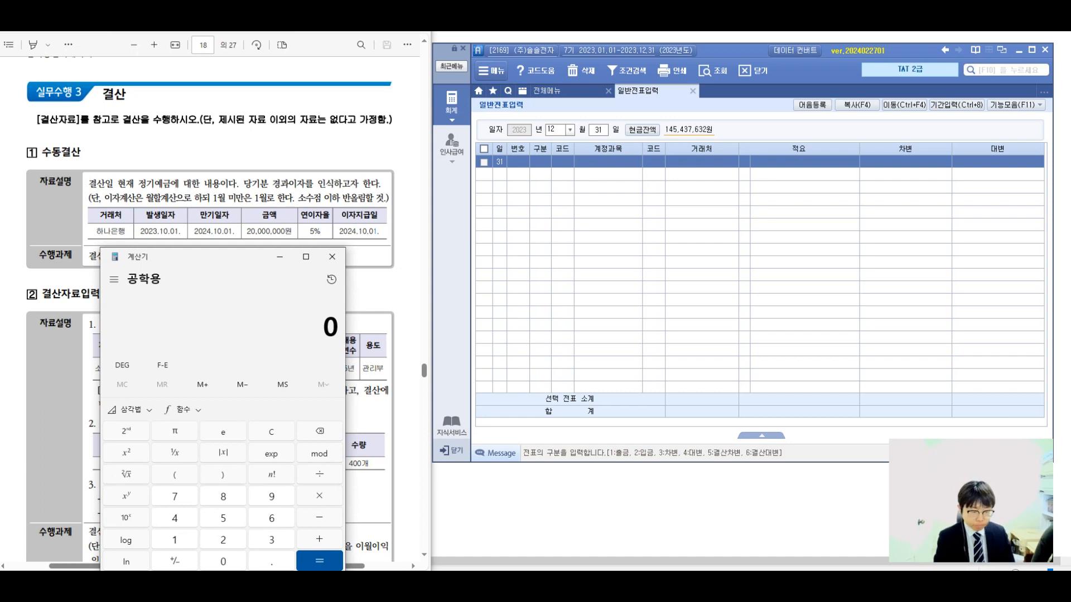
pyautogui.write('20000000')
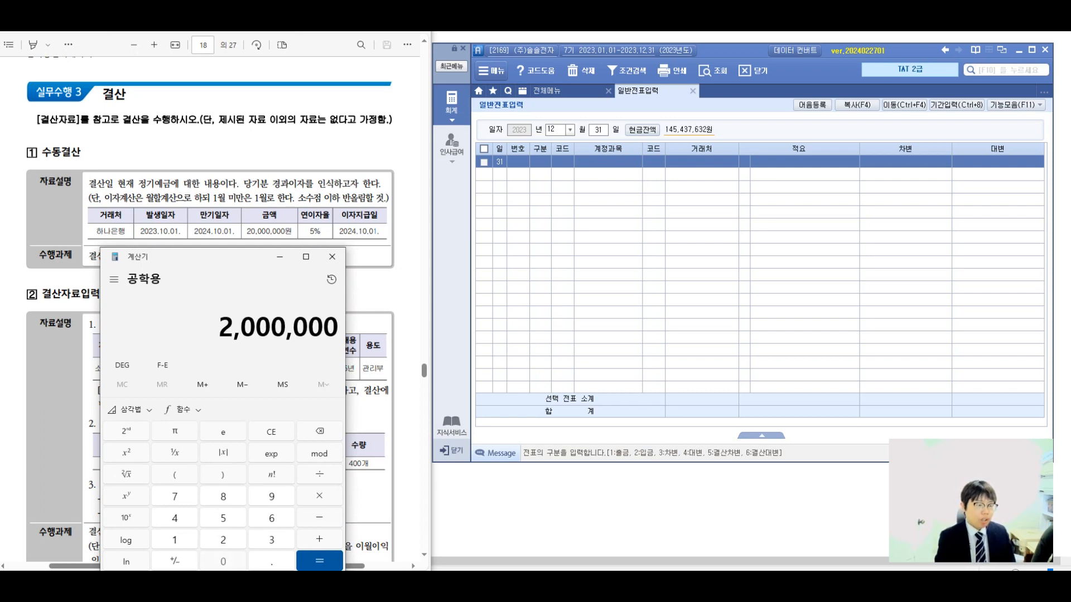
pyautogui.write('*0.05')
pyautogui.press('Return')
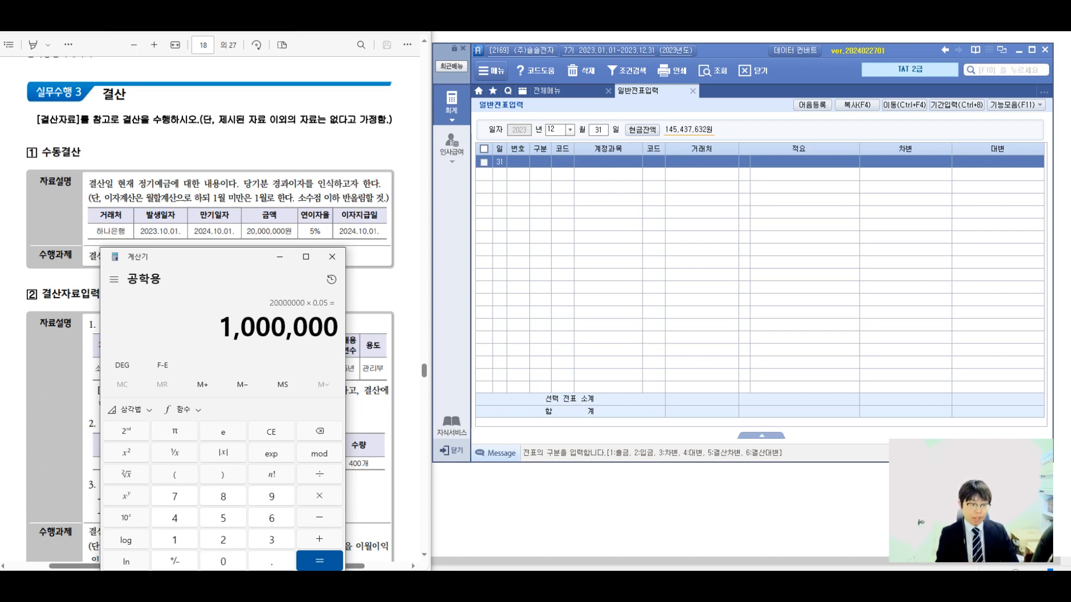
pyautogui.press('*')
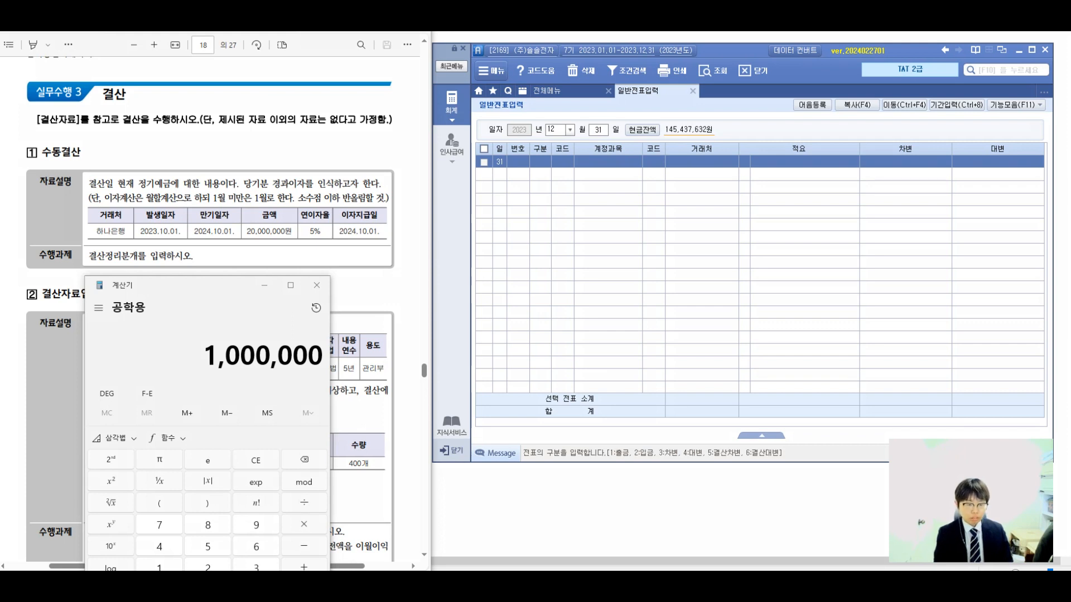
pyautogui.moveTo(472, 225); pyautogui.dragTo(513, 244)
pyautogui.moveTo(518, 224); pyautogui.dragTo(521, 242)
pyautogui.moveTo(534, 220); pyautogui.dragTo(540, 244)
pyautogui.moveTo(543, 220)
pyautogui.mouseDown()
pyautogui.moveTo(549, 241)
pyautogui.moveTo(565, 234)
pyautogui.mouseUp()
pyautogui.moveTo(574, 217)
pyautogui.mouseDown()
pyautogui.moveTo(584, 261)
pyautogui.moveTo(618, 226)
pyautogui.mouseUp()
pyautogui.moveTo(498, 287)
pyautogui.mouseDown()
pyautogui.moveTo(514, 308)
pyautogui.moveTo(540, 305)
pyautogui.mouseUp()
pyautogui.moveTo(550, 292); pyautogui.dragTo(577, 285)
pyautogui.click(589, 280)
pyautogui.moveTo(663, 210)
pyautogui.mouseDown()
pyautogui.moveTo(679, 240)
pyautogui.moveTo(692, 219)
pyautogui.mouseUp()
pyautogui.moveTo(689, 218)
pyautogui.mouseDown()
pyautogui.moveTo(695, 251)
pyautogui.moveTo(700, 243)
pyautogui.mouseUp()
pyautogui.moveTo(695, 226); pyautogui.dragTo(722, 247)
pyautogui.moveTo(733, 213)
pyautogui.mouseDown()
pyautogui.moveTo(734, 246)
pyautogui.moveTo(765, 229)
pyautogui.mouseUp()
pyautogui.moveTo(685, 271); pyautogui.dragTo(684, 274)
pyautogui.moveTo(697, 269); pyautogui.dragTo(699, 307)
pyautogui.moveTo(700, 287); pyautogui.dragTo(710, 285)
pyautogui.moveTo(709, 278); pyautogui.dragTo(735, 284)
pyautogui.moveTo(728, 282); pyautogui.dragTo(758, 303)
pyautogui.moveTo(810, 233); pyautogui.dragTo(804, 269)
pyautogui.moveTo(831, 253); pyautogui.dragTo(895, 250)
pyautogui.moveTo(849, 279)
pyautogui.mouseDown()
pyautogui.moveTo(577, 360)
pyautogui.moveTo(602, 347)
pyautogui.mouseUp()
pyautogui.moveTo(598, 345); pyautogui.dragTo(589, 357)
pyautogui.moveTo(681, 360); pyautogui.dragTo(676, 379)
pyautogui.moveTo(695, 360)
pyautogui.mouseDown()
pyautogui.moveTo(693, 384)
pyautogui.moveTo(711, 372)
pyautogui.mouseUp()
pyautogui.moveTo(711, 369); pyautogui.dragTo(745, 363)
pyautogui.moveTo(753, 343)
pyautogui.mouseDown()
pyautogui.moveTo(760, 373)
pyautogui.moveTo(771, 361)
pyautogui.mouseUp()
pyautogui.moveTo(778, 348)
pyautogui.mouseDown()
pyautogui.moveTo(776, 376)
pyautogui.moveTo(791, 361)
pyautogui.mouseUp()
pyautogui.click(792, 379)
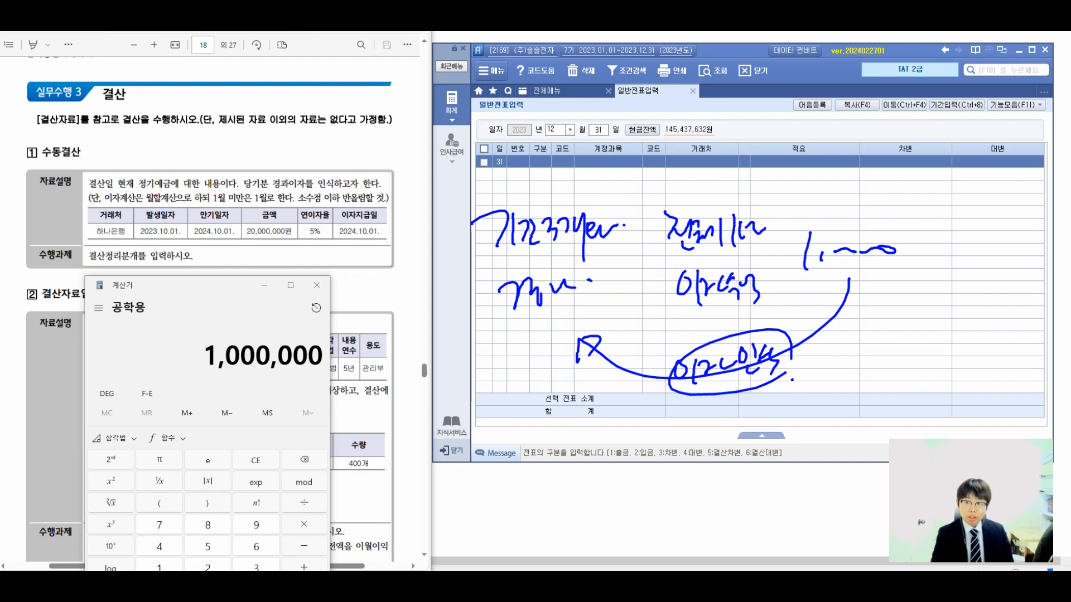
# Divide the annual interest by 12, multiply it by 3 months, and close Calculator.
pyautogui.write('/12')
pyautogui.press('Return')
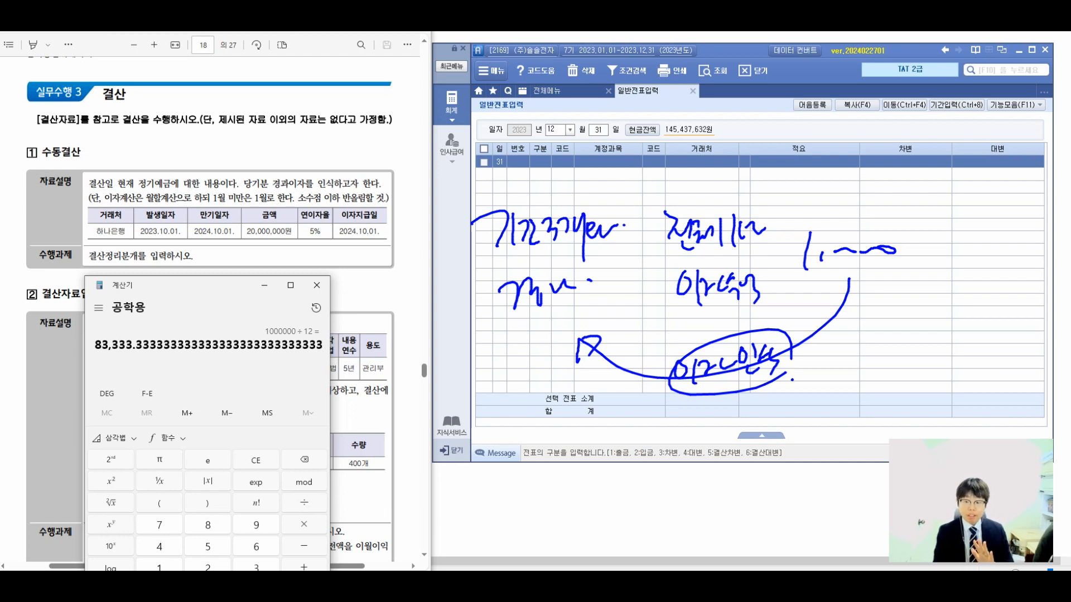
pyautogui.press('*')
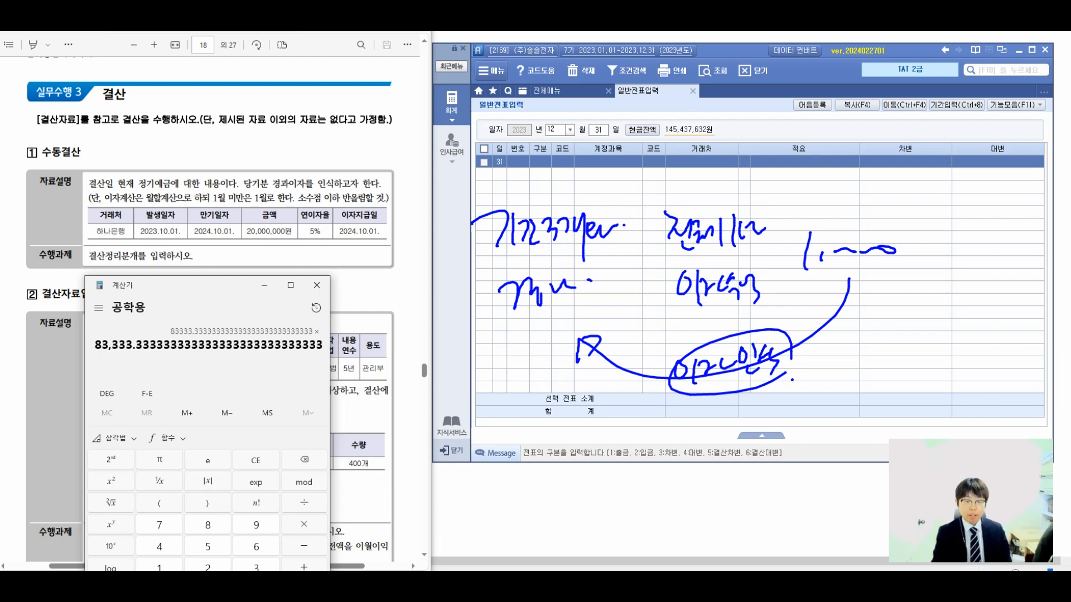
pyautogui.write('3')
pyautogui.press('Return')
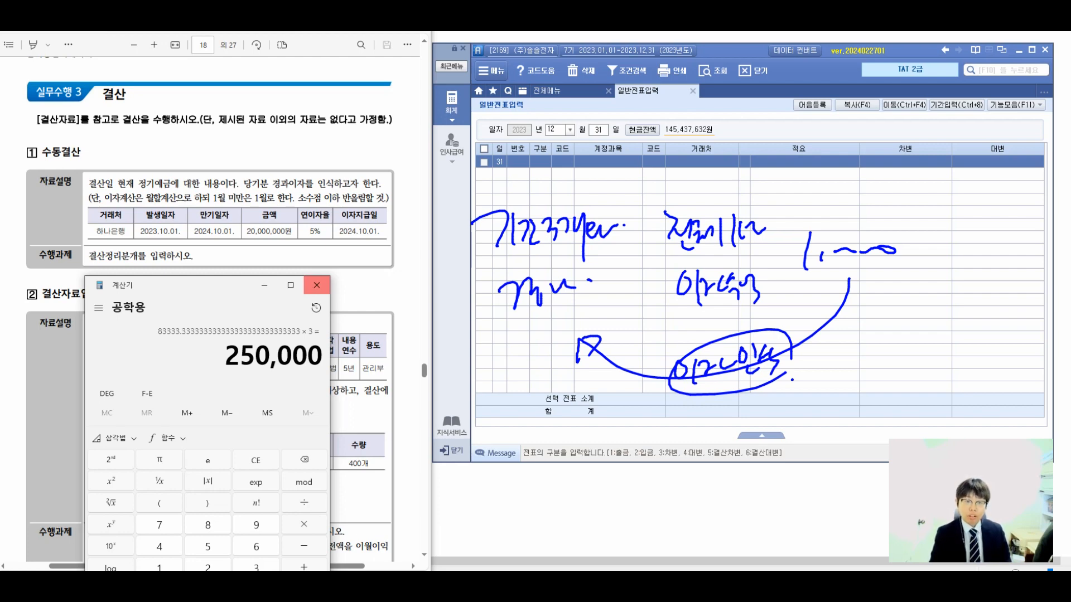
pyautogui.click(316, 285)
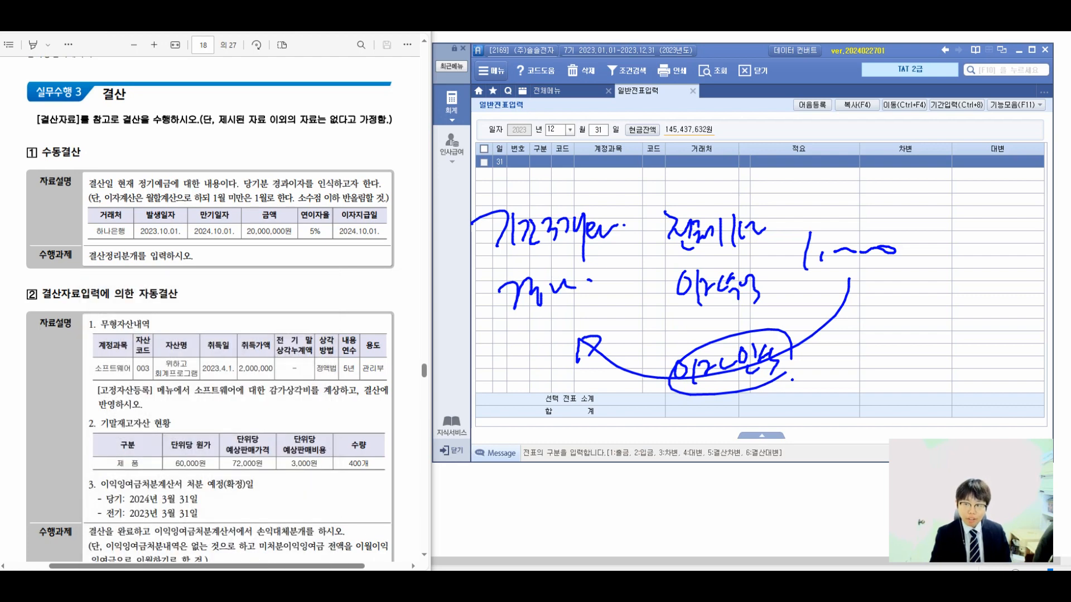
pyautogui.press('Escape')
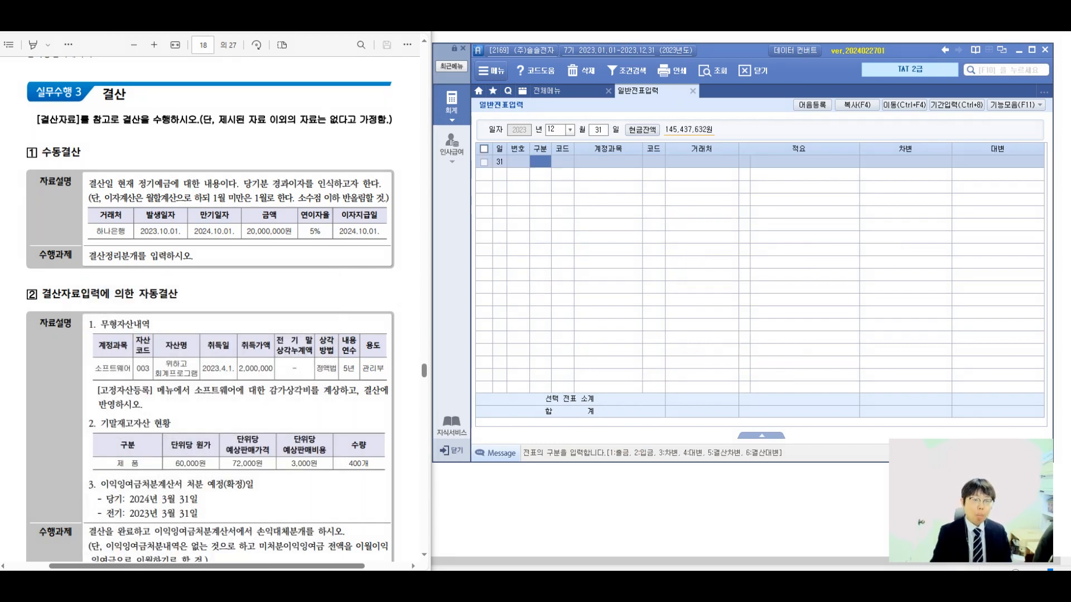
# Start a debit (차변) line for account 116 미수수익 with the description 3-1.
pyautogui.write('3')
pyautogui.press('Return')
pyautogui.write('116')
pyautogui.press('Return')
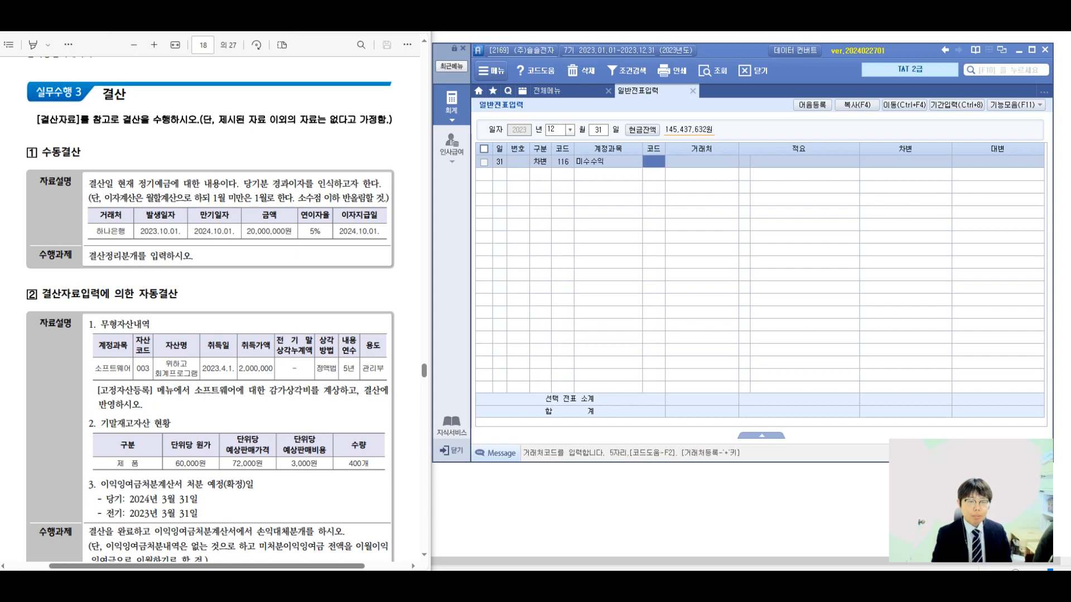
pyautogui.press('Return')
pyautogui.press('Return')
pyautogui.write('3-1')
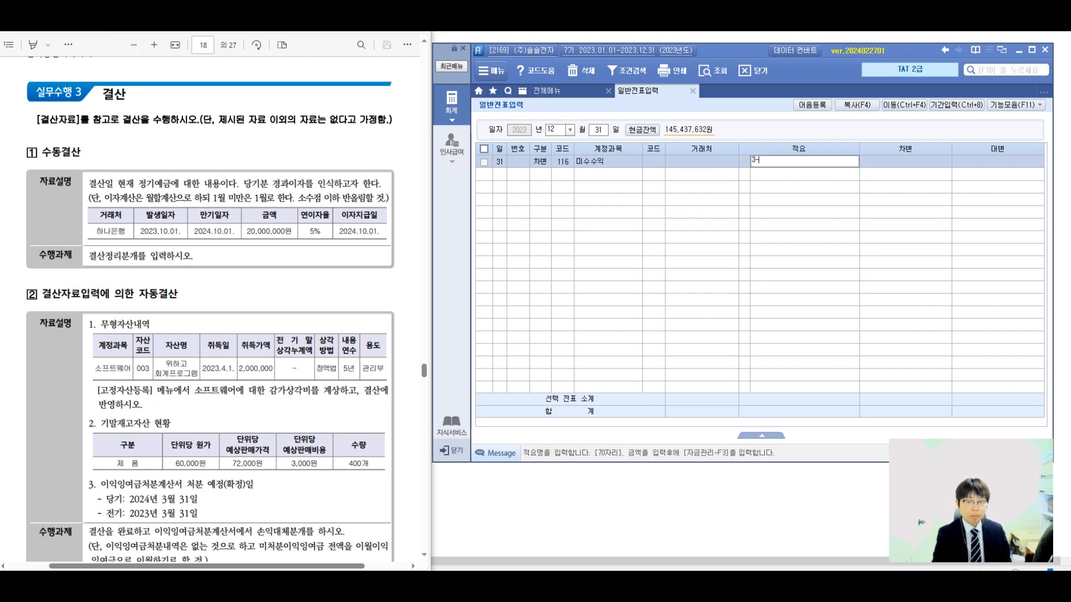
pyautogui.press('Return')
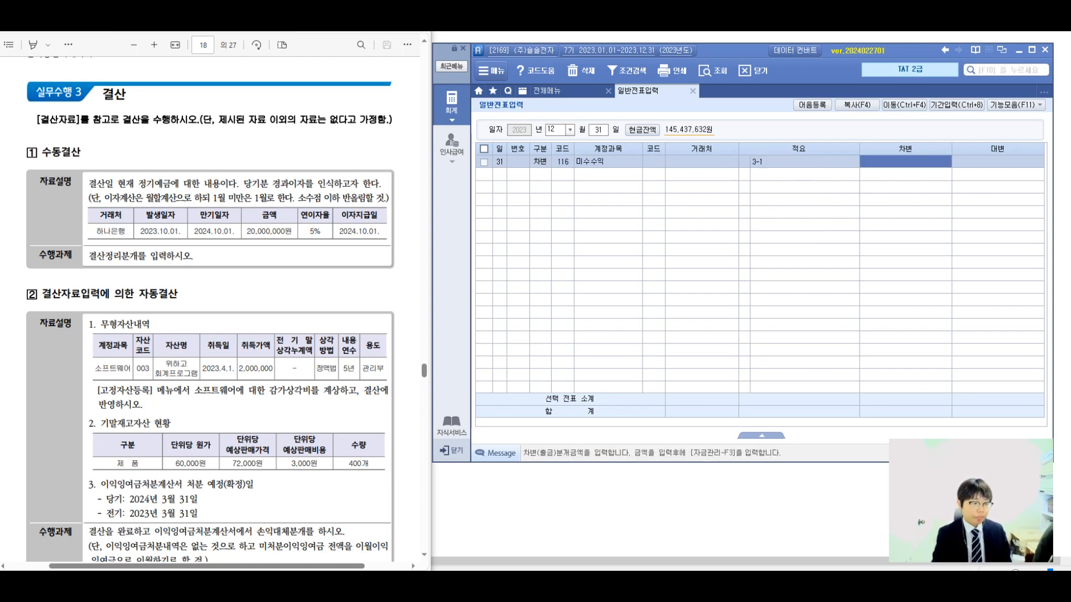
# Set the 미수수익 line's counterparty to 하나은행 and its debit amount to 250,000.
pyautogui.press('Left')
pyautogui.press('Left')
pyautogui.press('Left')
pyautogui.press('F2')
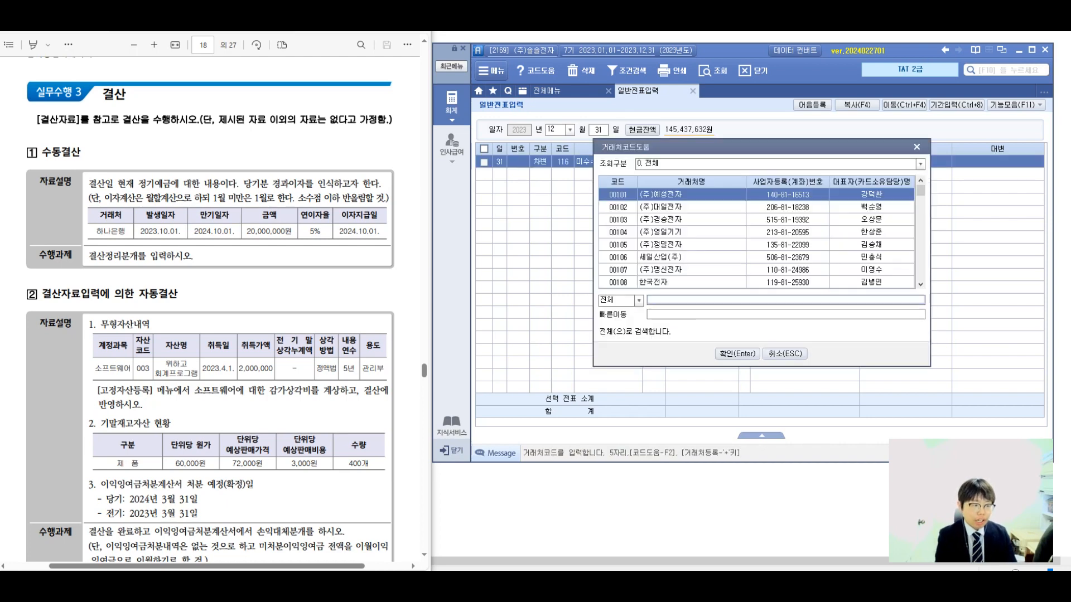
pyautogui.write('하나은행')
pyautogui.press('Return')
pyautogui.press('Return')
pyautogui.press('Return')
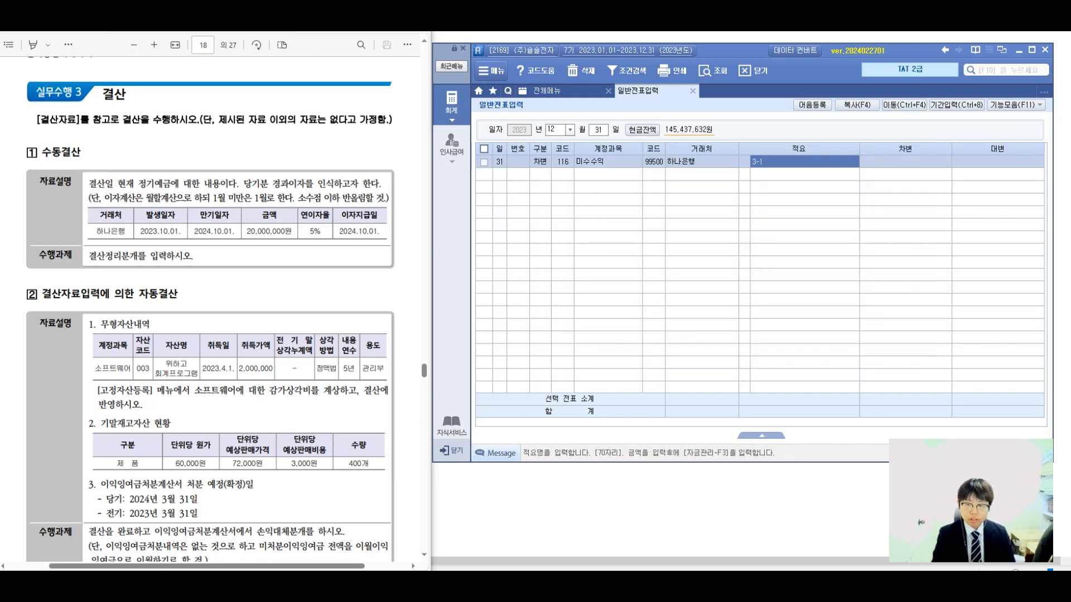
pyautogui.press('Return')
pyautogui.write('2500000')
pyautogui.press('Return')
# Add a credit (대변) line for account 901 이자수익 with counterparty 99500 하나은행, description 3-1 and amount 250,000.
pyautogui.write('4')
pyautogui.press('Return')
pyautogui.write('901')
pyautogui.press('Return')
pyautogui.write('99500')
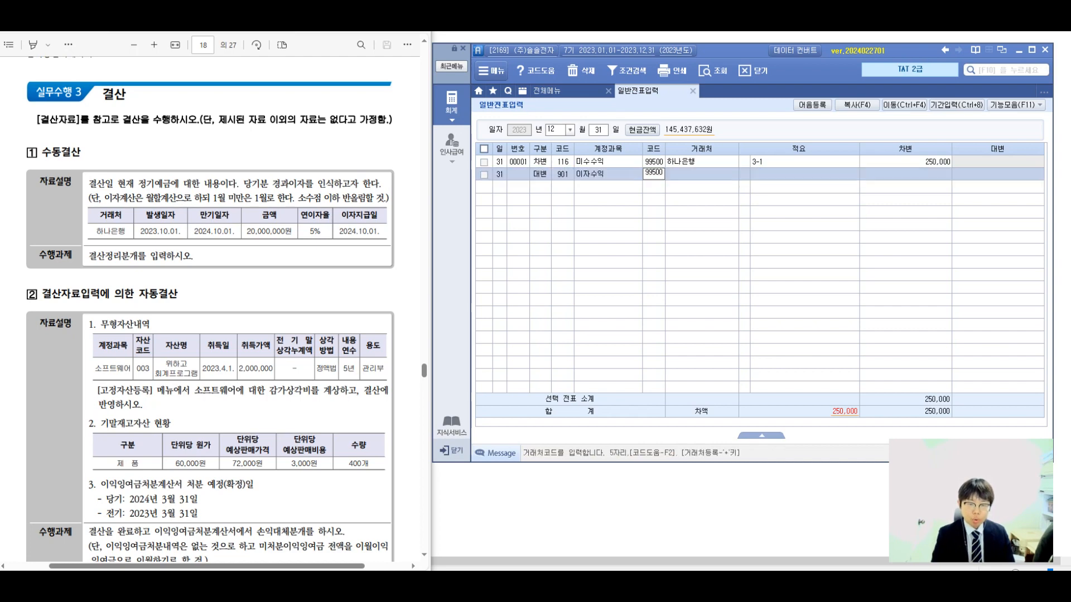
pyautogui.press('Return')
pyautogui.write('3-2')
pyautogui.press('BackSpace')
pyautogui.write('1')
pyautogui.press('Return')
pyautogui.write('250000')
pyautogui.press('Return')
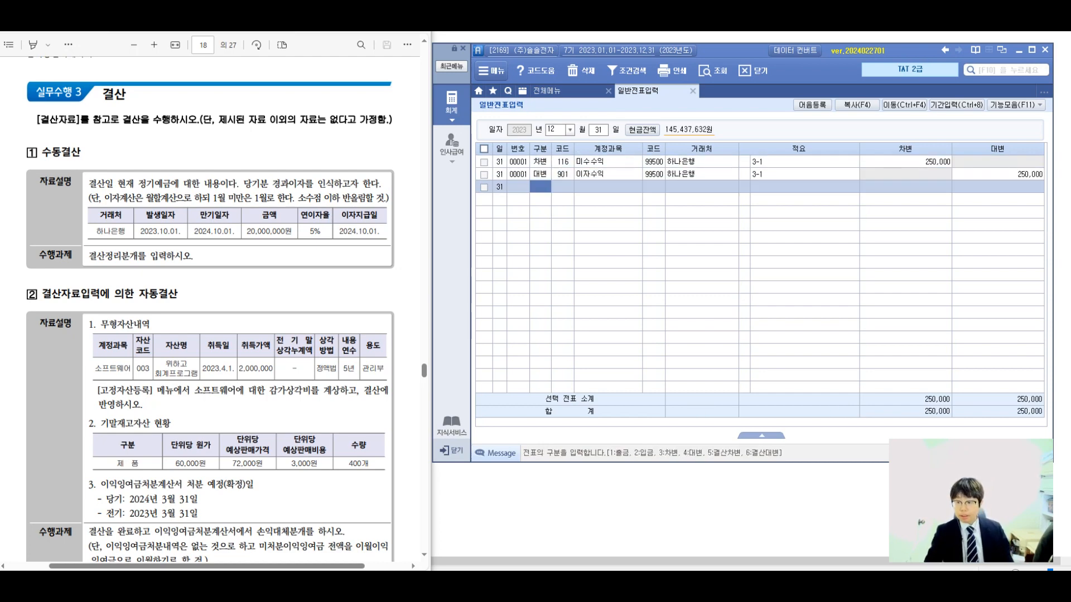
# Examine the software asset's acquisition details and the depreciation instruction in section 2 of the exam sheet.
pyautogui.moveTo(483, 581)
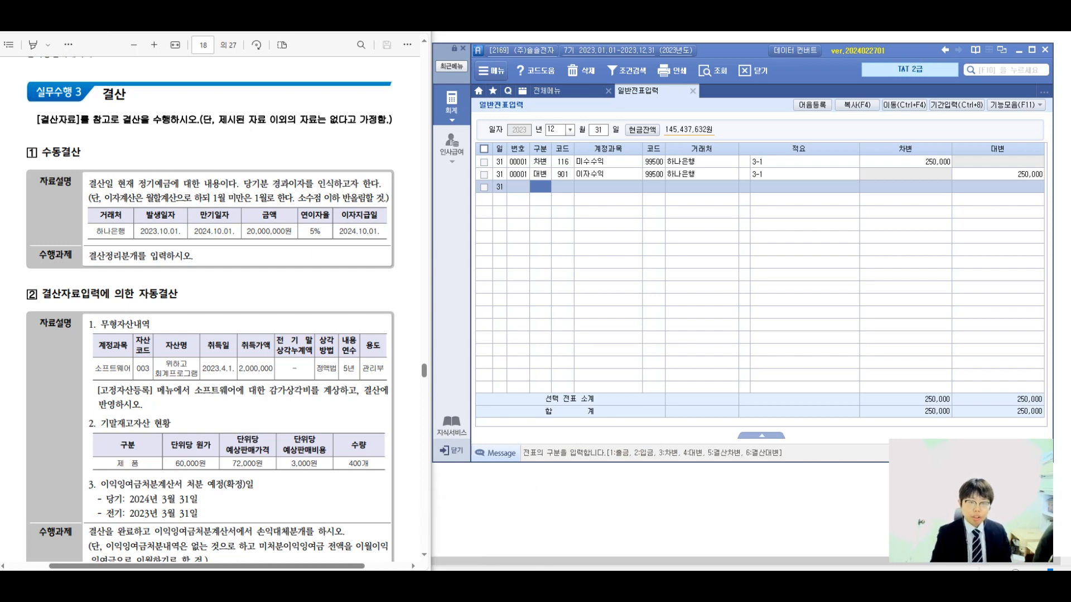
pyautogui.scroll(-3, 210, 309)
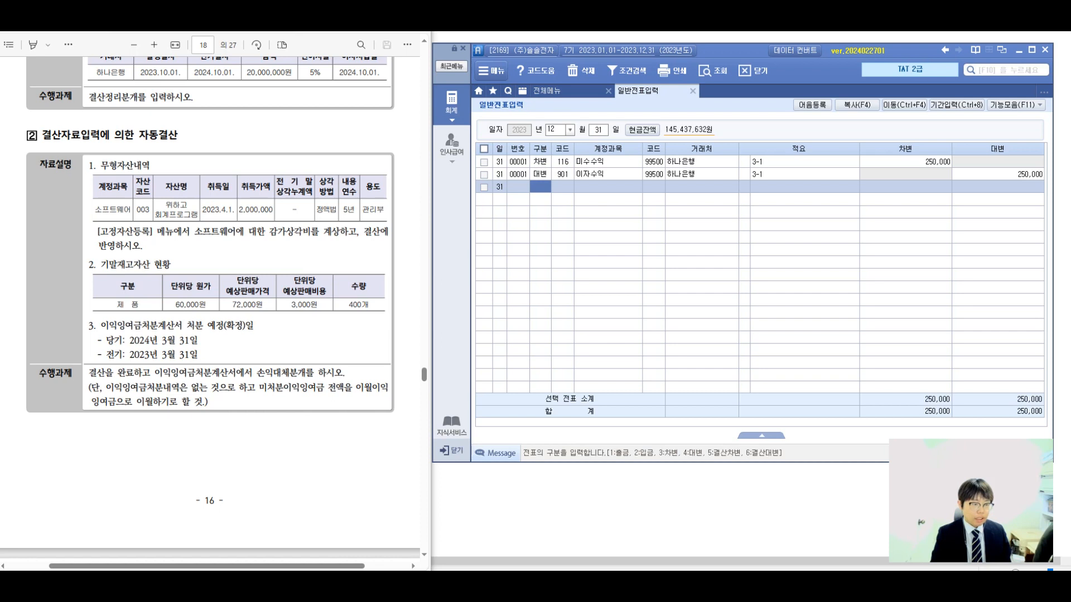
pyautogui.moveTo(238, 209); pyautogui.dragTo(258, 210)
pyautogui.click(258, 209)
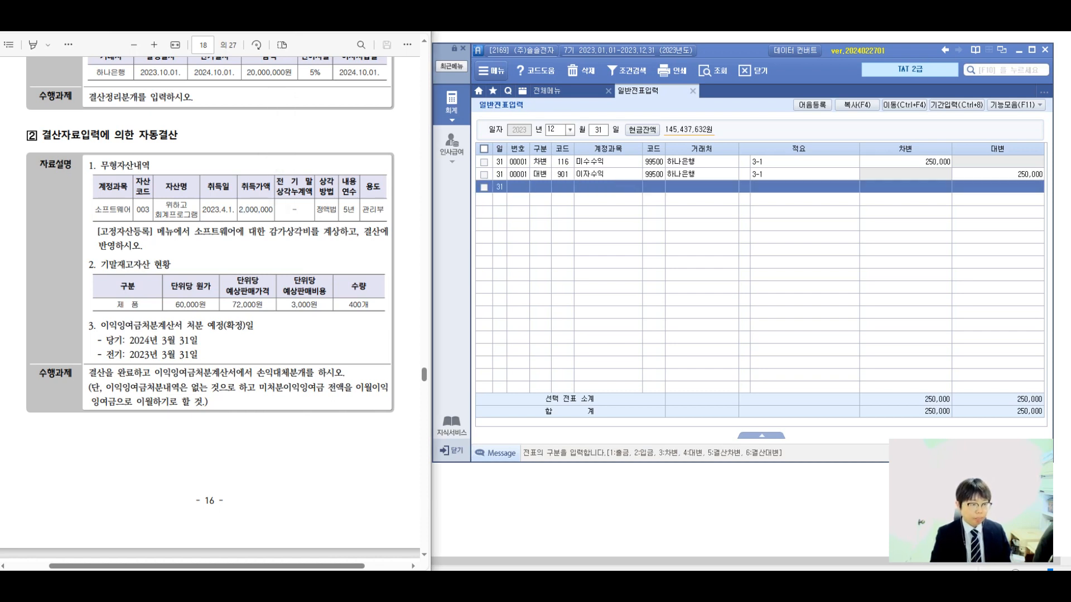
pyautogui.moveTo(107, 230); pyautogui.dragTo(333, 231)
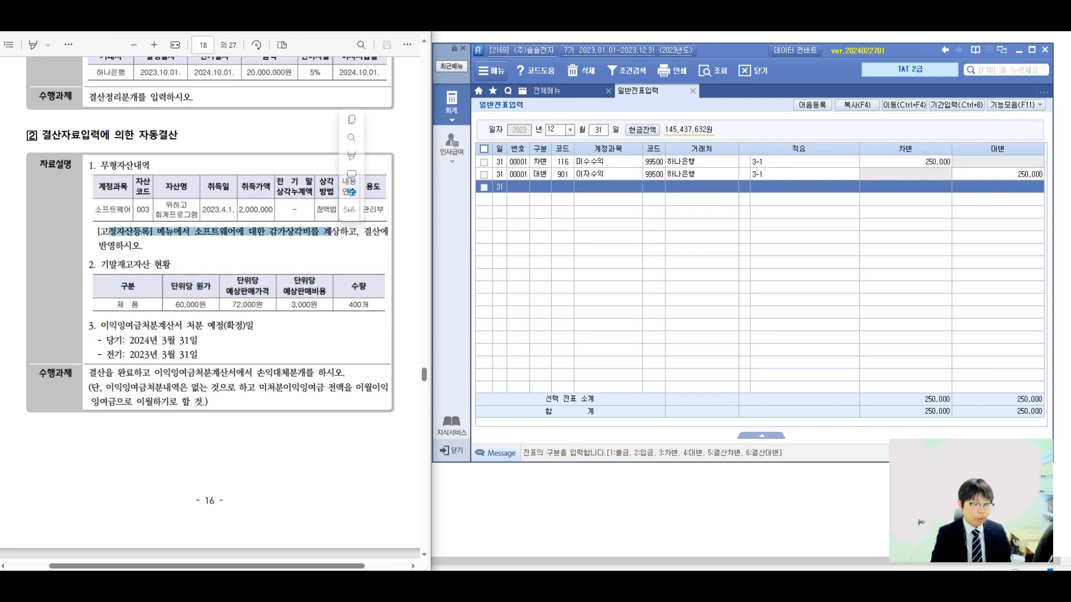
pyautogui.click(324, 232)
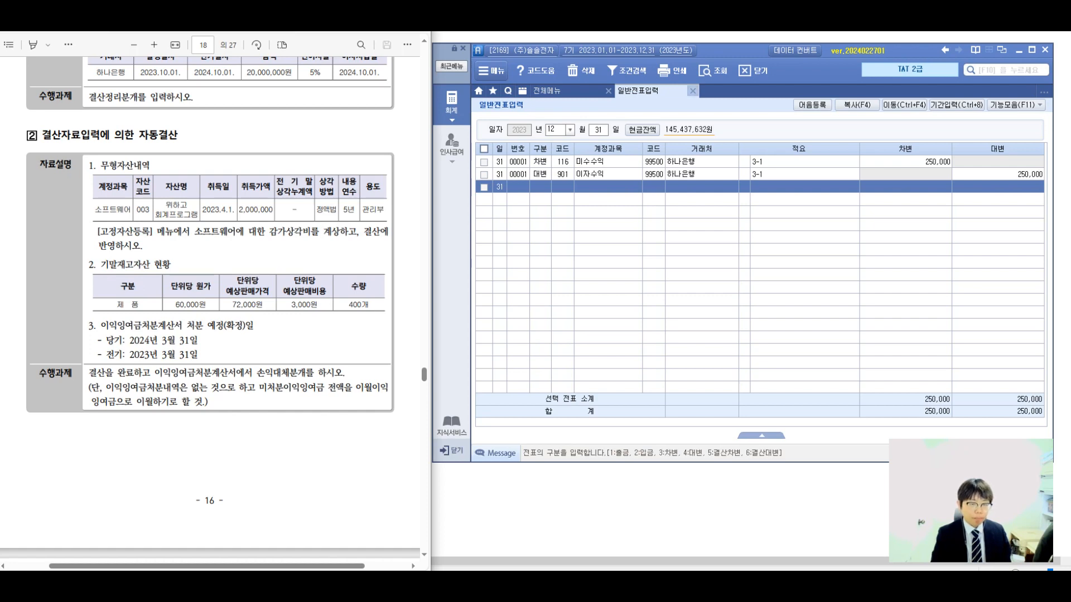
# Check the April 1 entries in 일반전표입력 and 매입매출전표입력, inspect the 위하고 회계프로그램 purchase, and close the voucher screen.
pyautogui.click(556, 130)
pyautogui.write('04')
pyautogui.press('Return')
pyautogui.write('01')
pyautogui.press('Return')
pyautogui.click(563, 91)
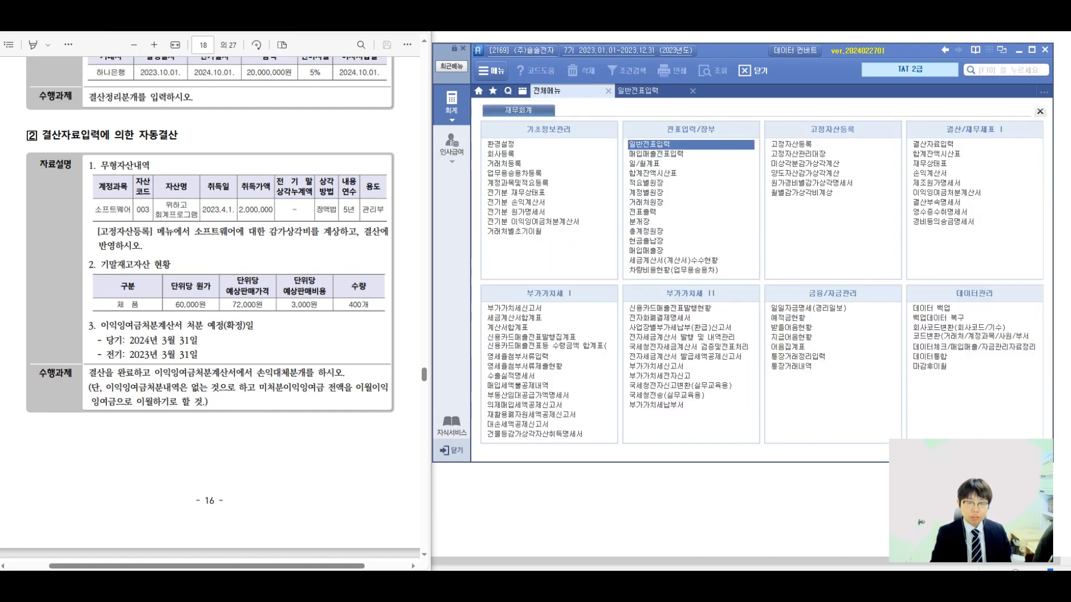
pyautogui.click(656, 153)
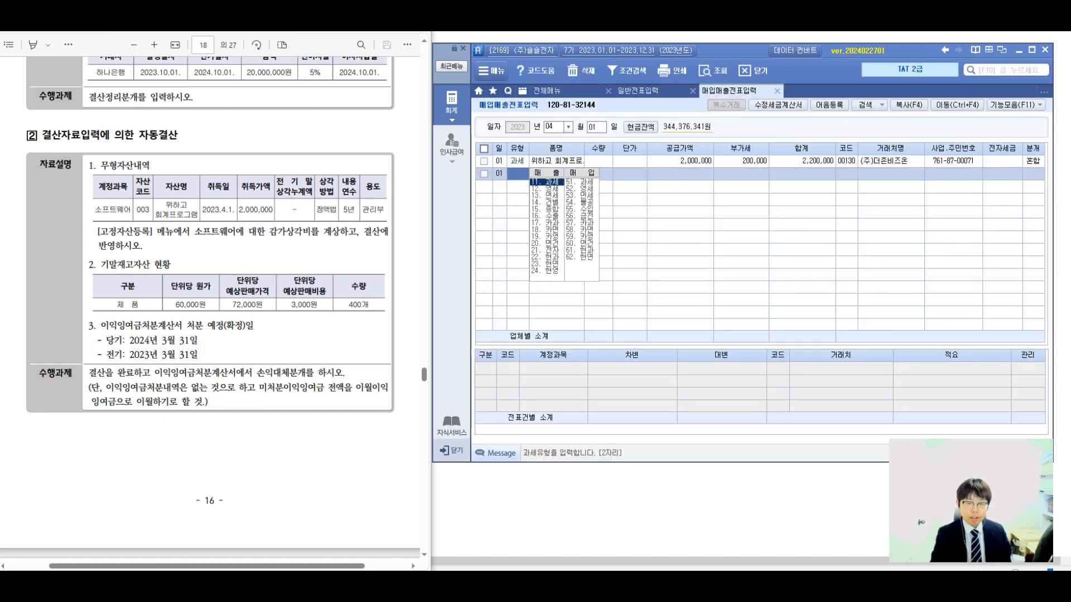
pyautogui.click(680, 161)
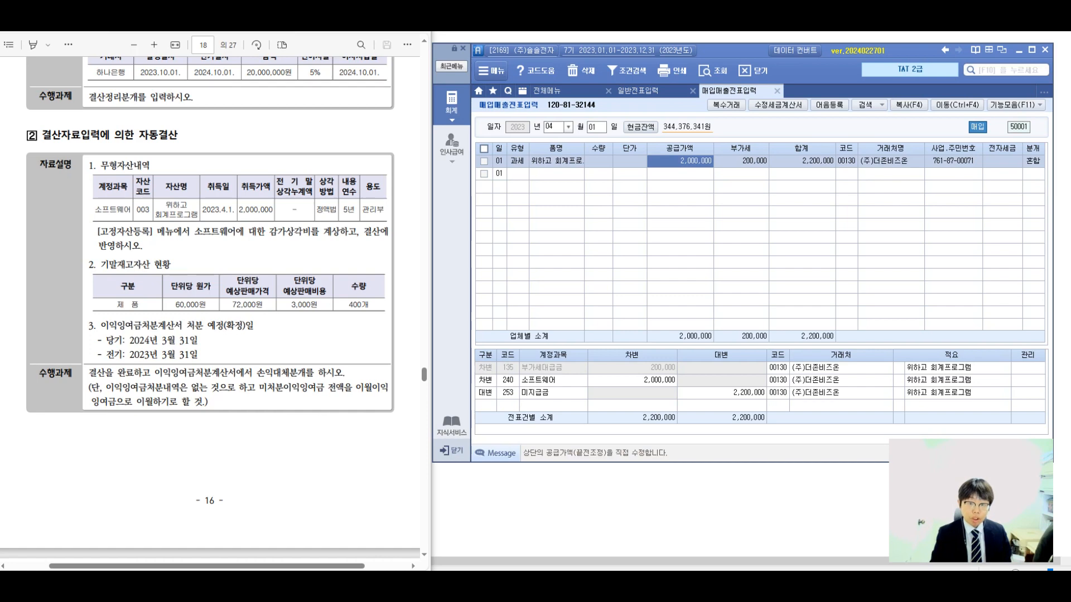
pyautogui.rightClick(725, 94)
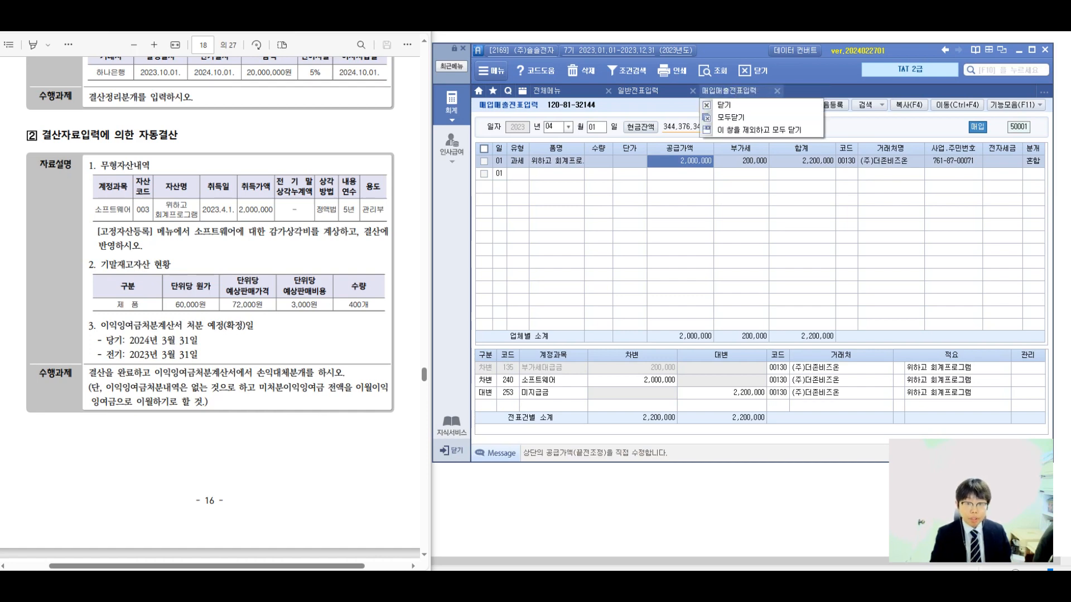
pyautogui.click(731, 106)
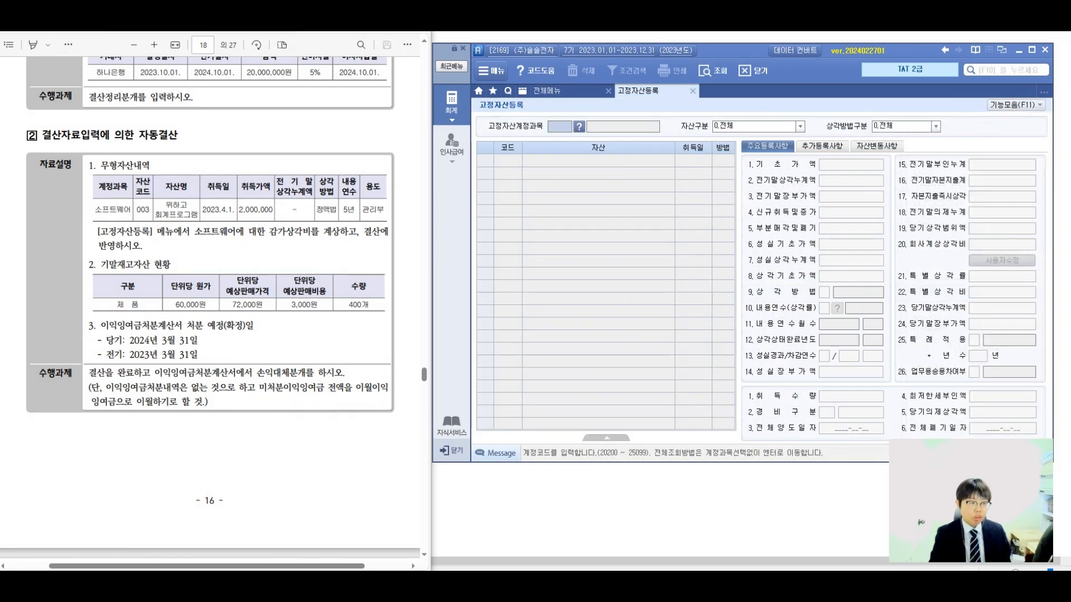
# Select account 240 소프트웨어 as the fixed-asset account in 고정자산등록.
pyautogui.press('F2')
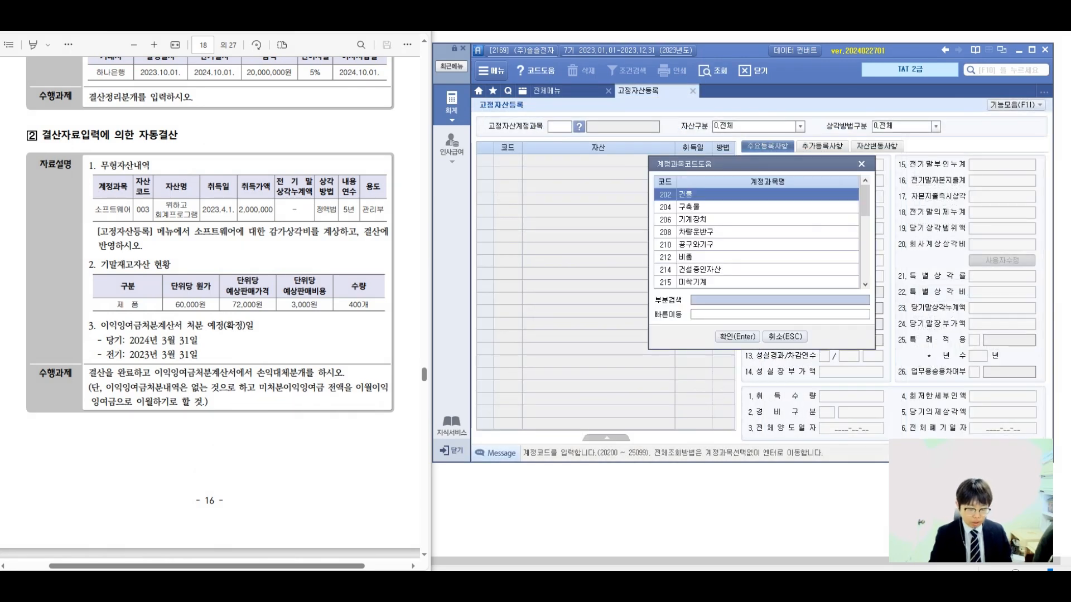
pyautogui.write('소프')
pyautogui.press('Return')
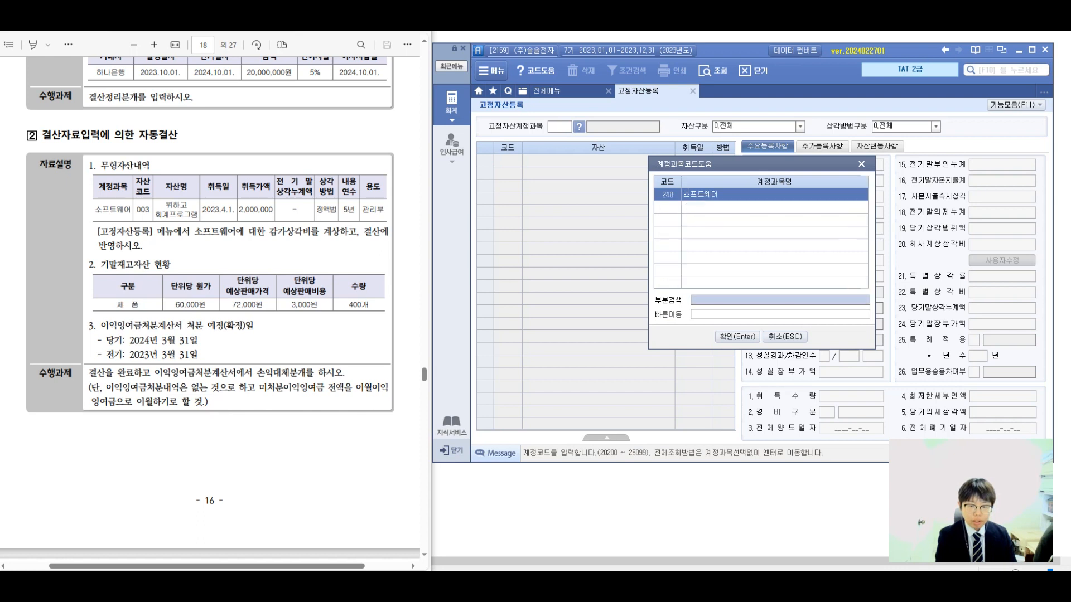
pyautogui.press('Return')
pyautogui.press('Return')
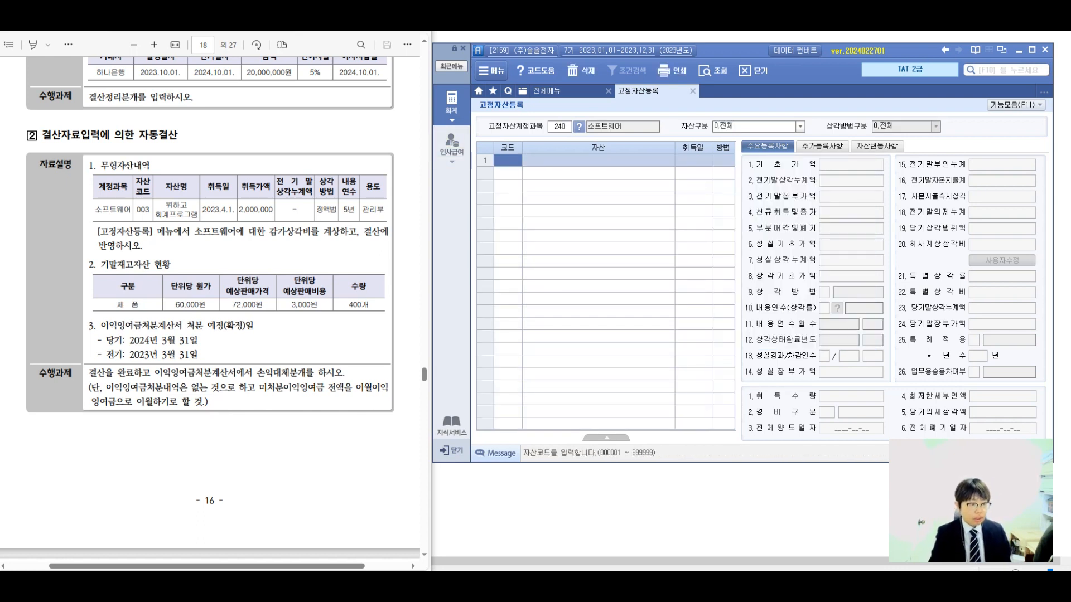
# Register asset code 000003 named 위하고 회계프로그램 with acquisition date 2023-04-01.
pyautogui.write('3')
pyautogui.press('Return')
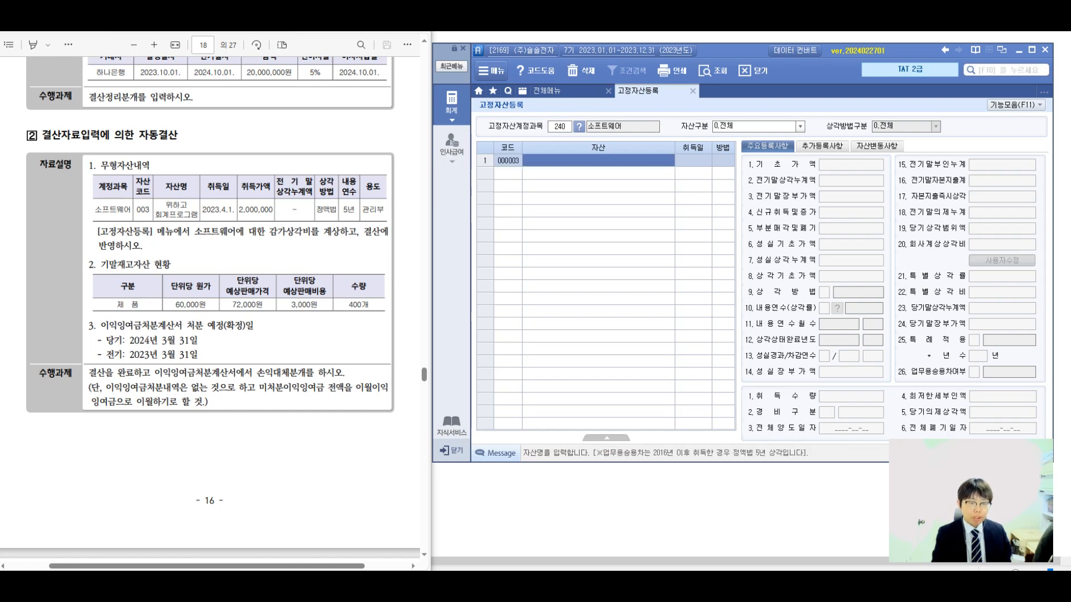
pyautogui.write('위')
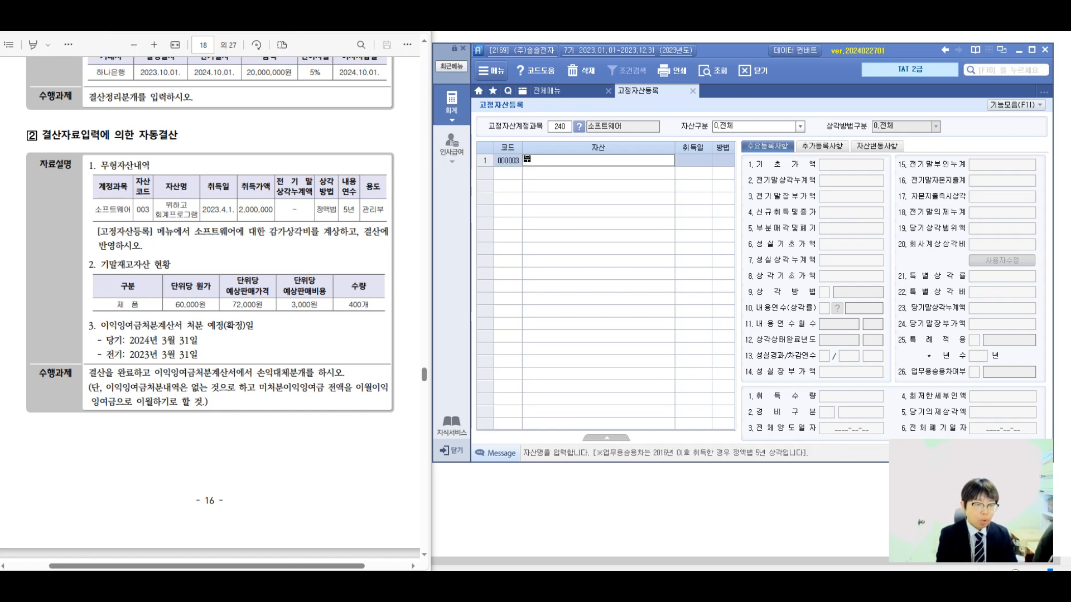
pyautogui.write('하고 회계프로그램')
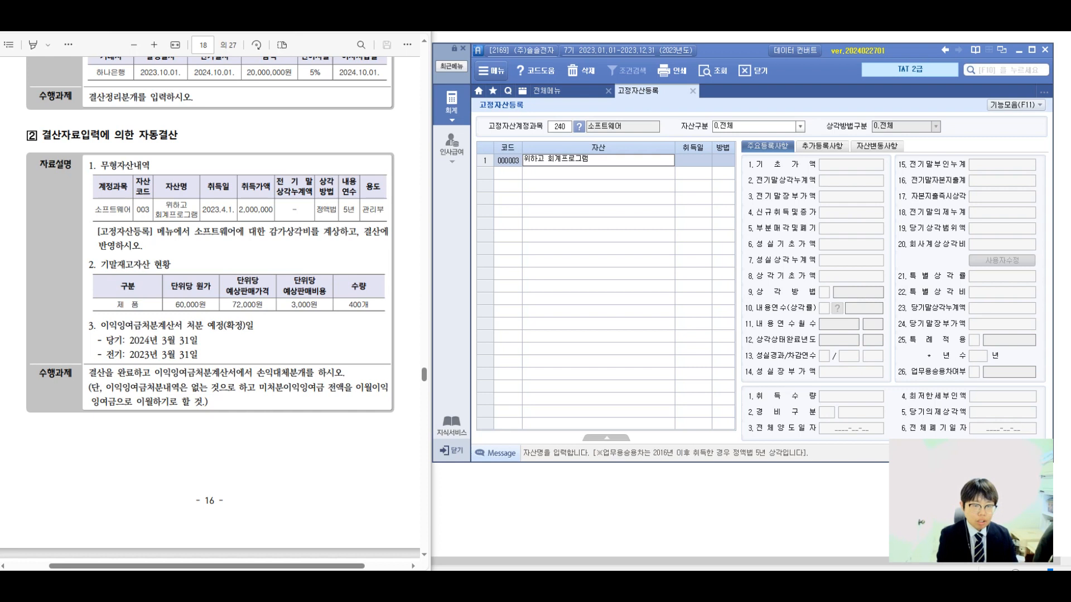
pyautogui.press('Return')
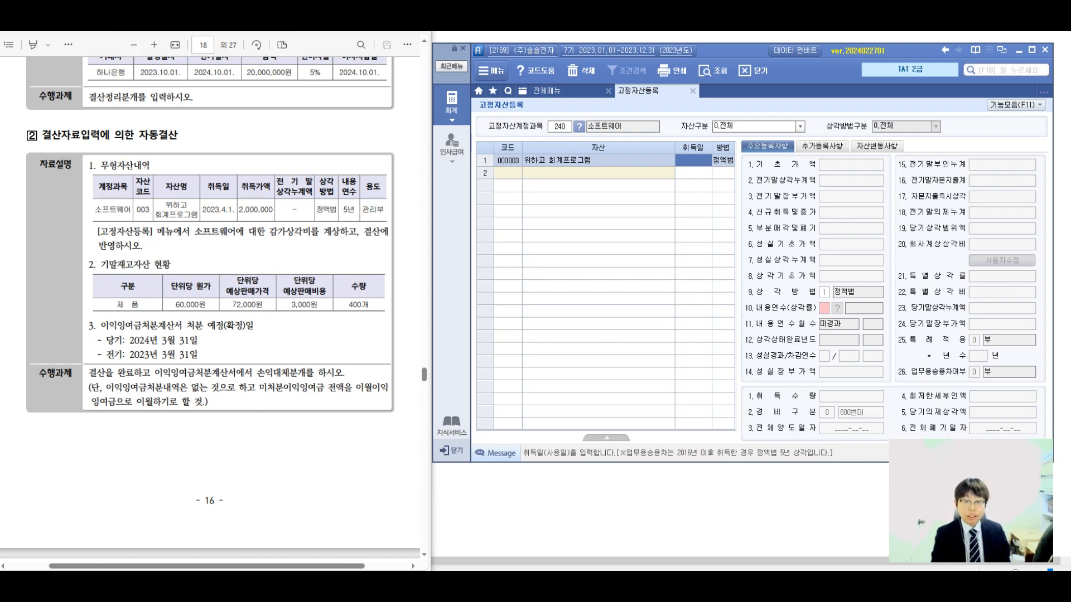
pyautogui.write('20230401')
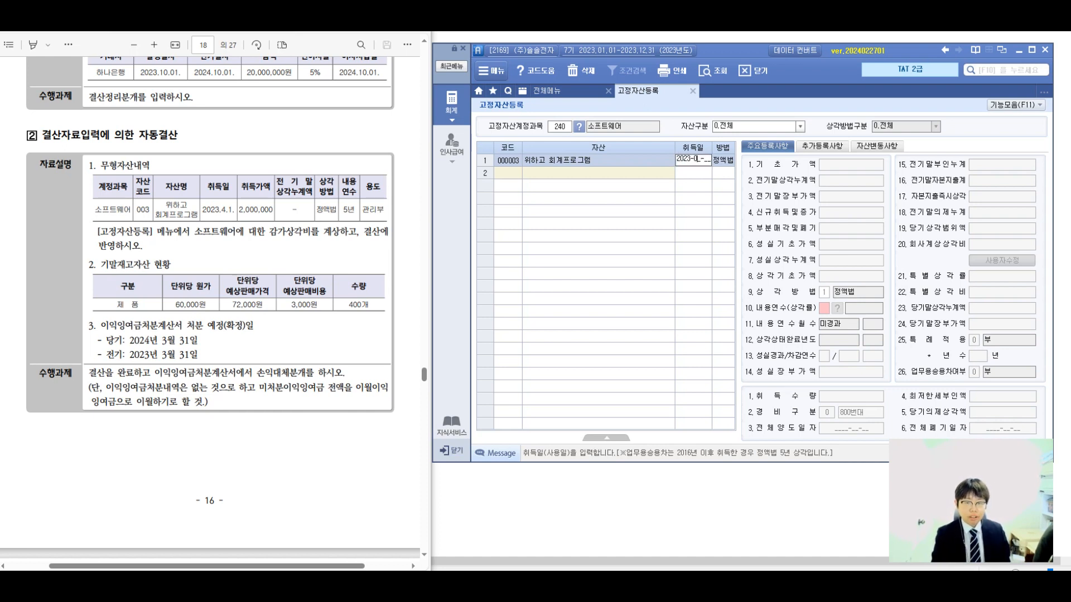
pyautogui.press('Return')
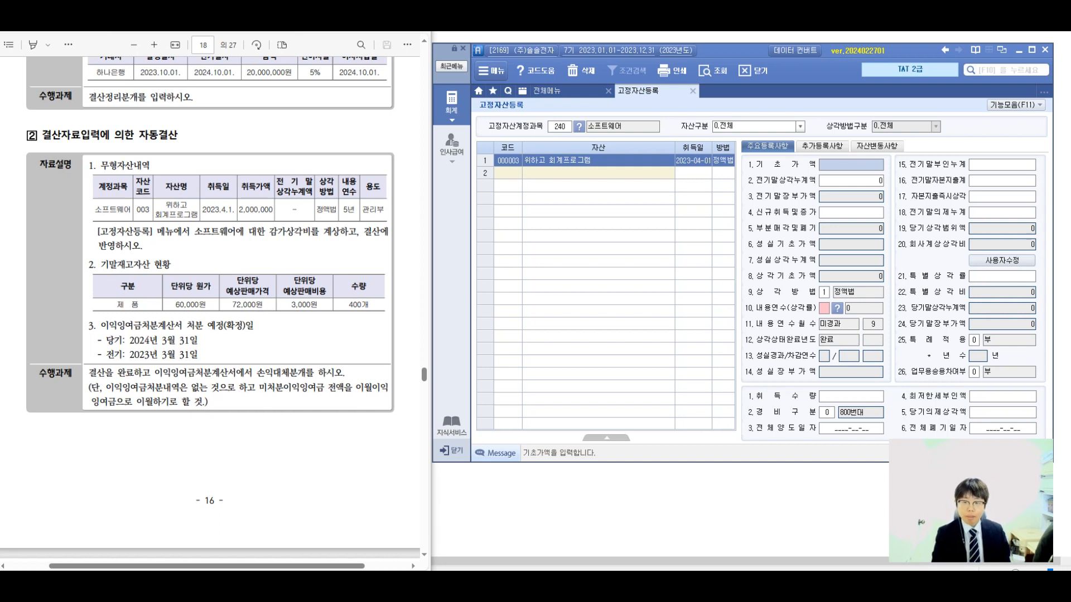
pyautogui.write('2000000')
pyautogui.press('Return')
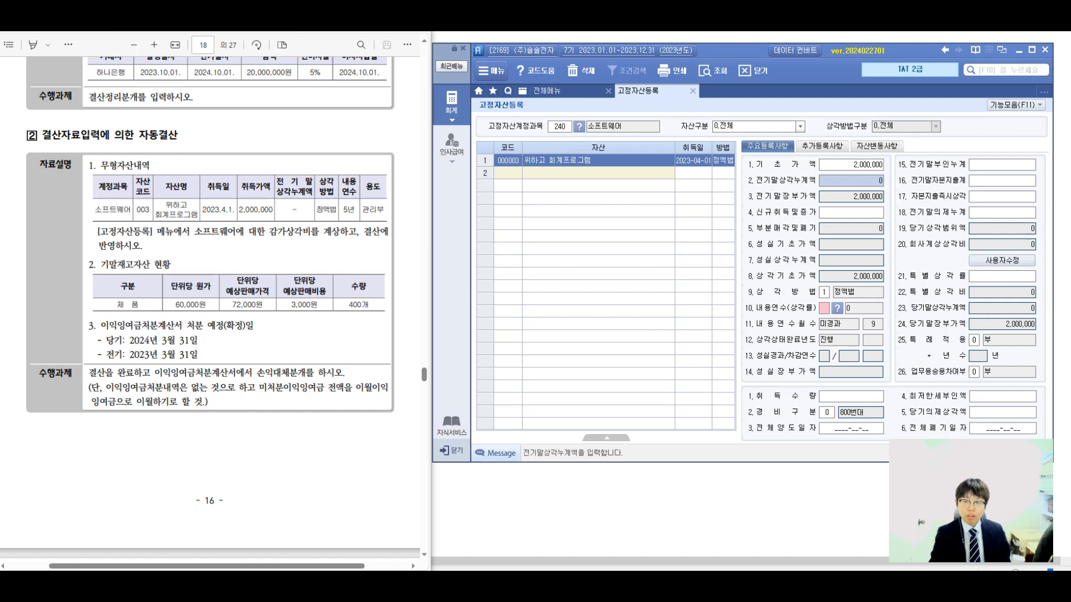
pyautogui.press('Up')
pyautogui.write('0')
pyautogui.press('Return')
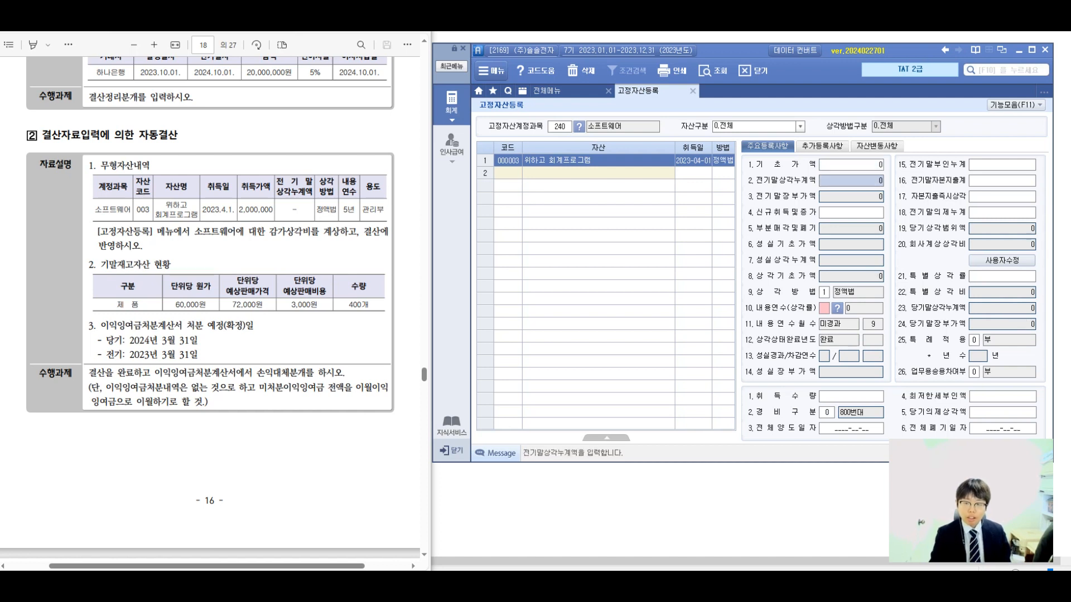
pyautogui.press('Return')
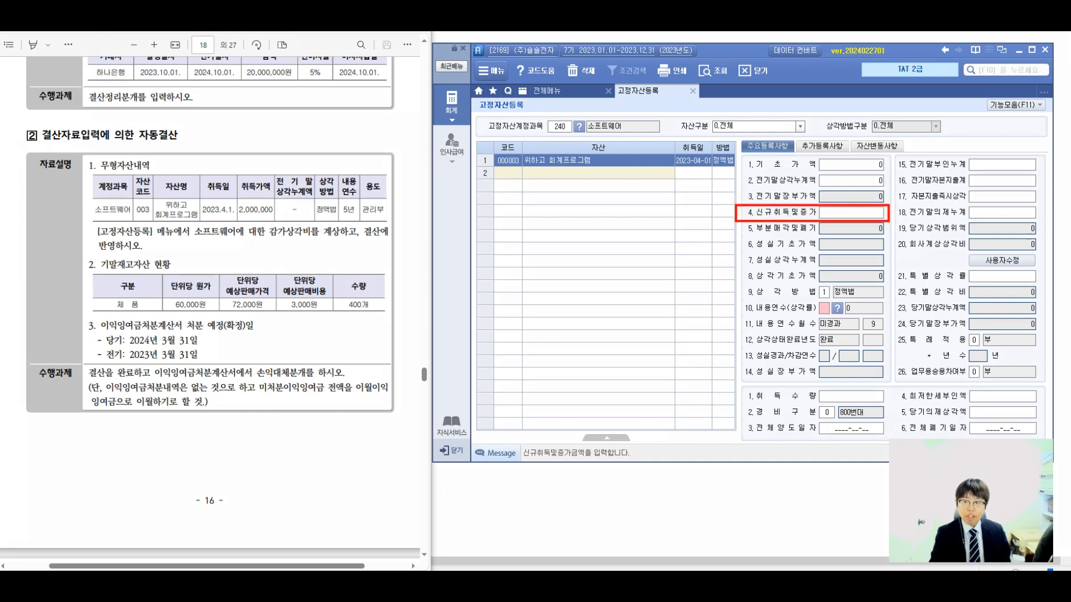
# Set the asset's 신규취득및증가 amount to 2,000,000 and its 내용연수 to 5 years.
pyautogui.click(851, 213)
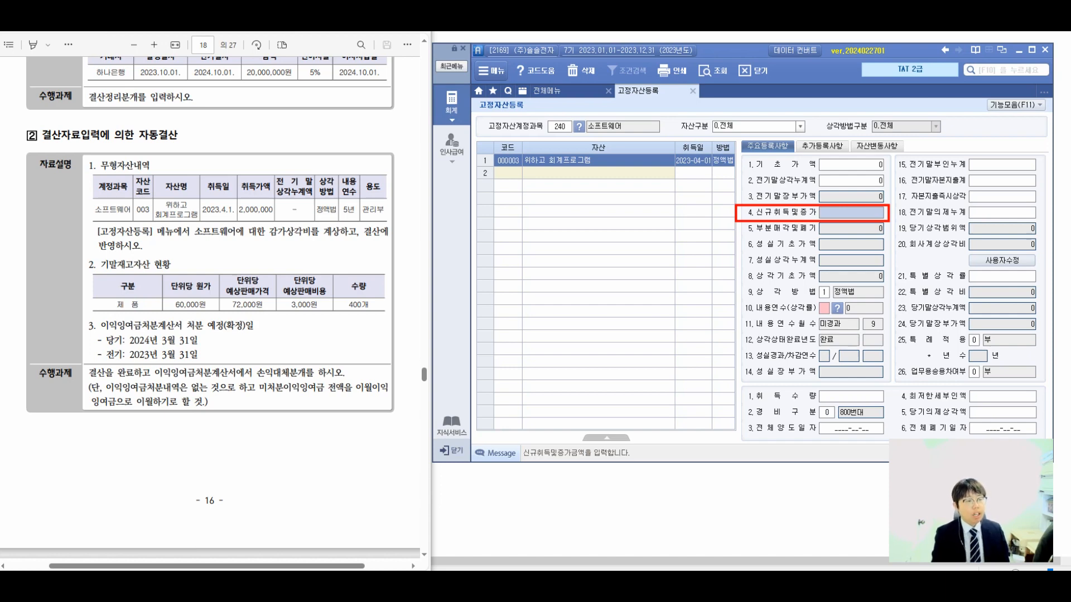
pyautogui.write('2000000')
pyautogui.press('Return')
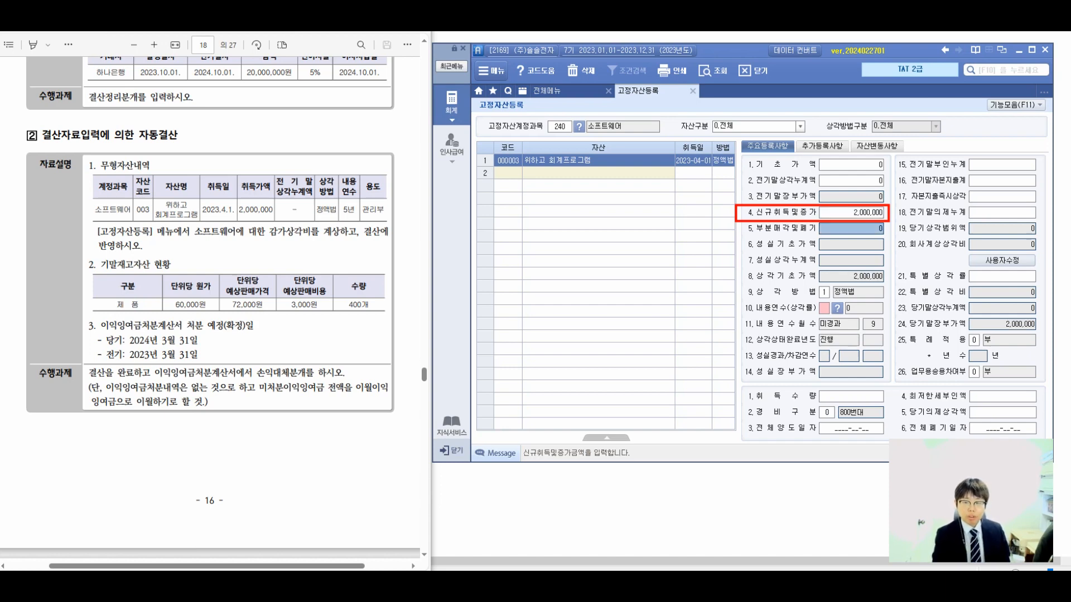
pyautogui.click(824, 309)
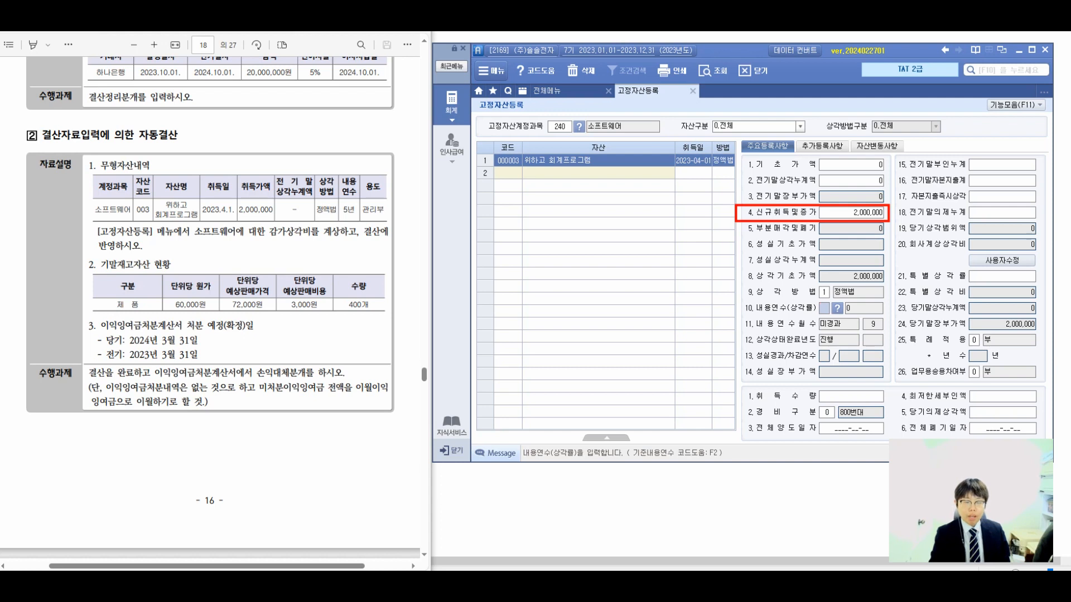
pyautogui.write('5')
pyautogui.press('Return')
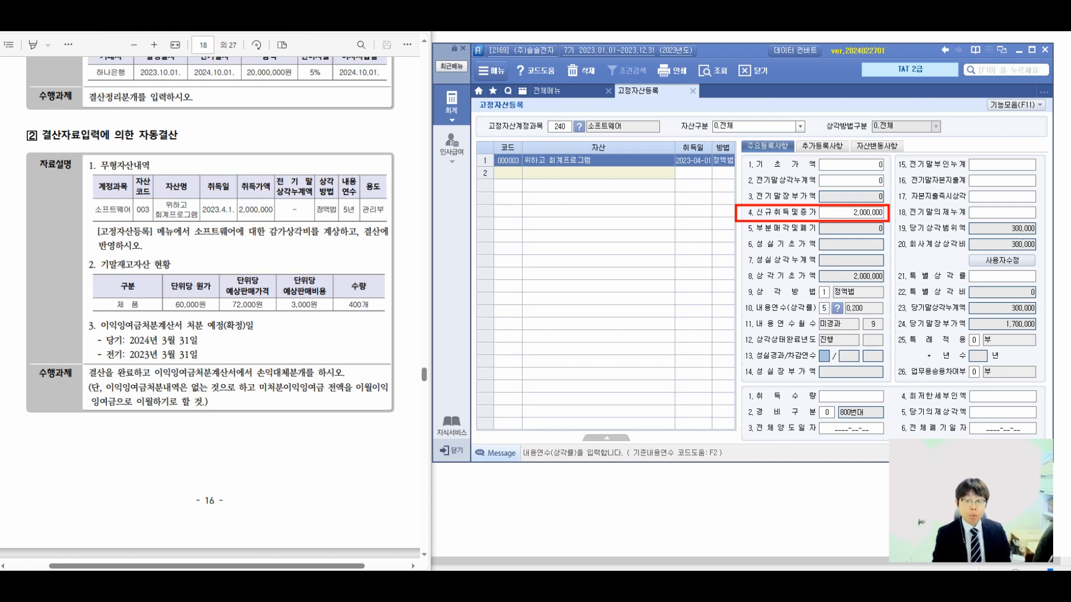
pyautogui.click(824, 309)
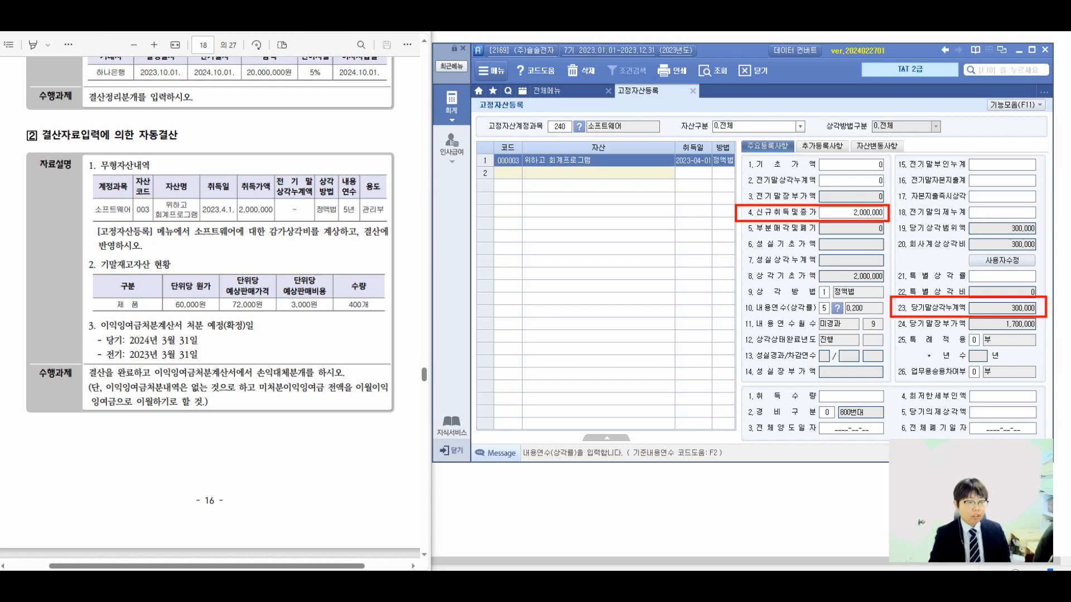
pyautogui.moveTo(817, 237); pyautogui.dragTo(816, 299)
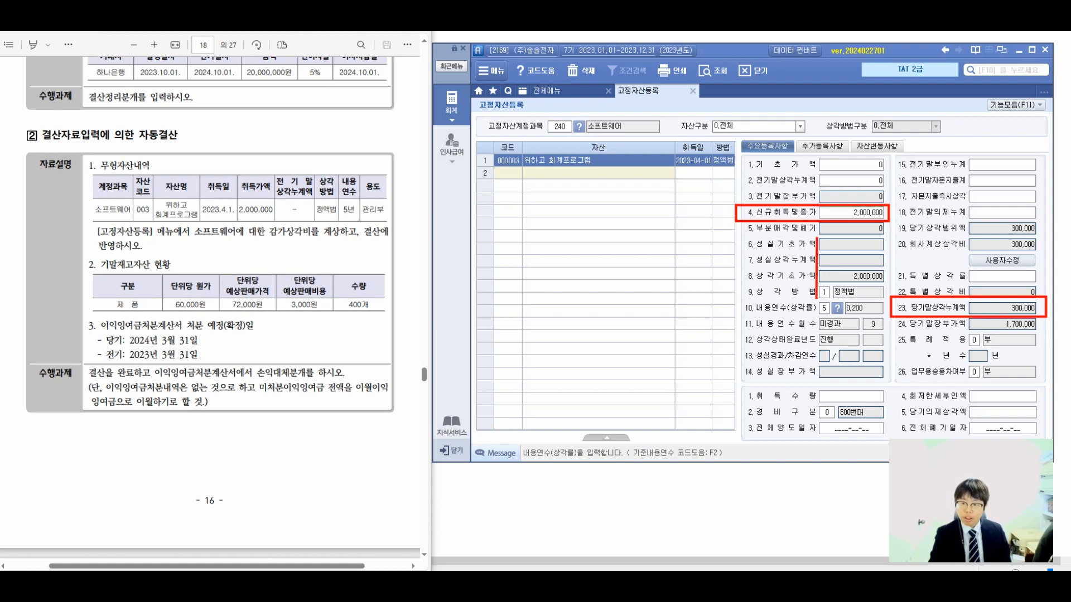
pyautogui.moveTo(817, 297); pyautogui.dragTo(886, 298)
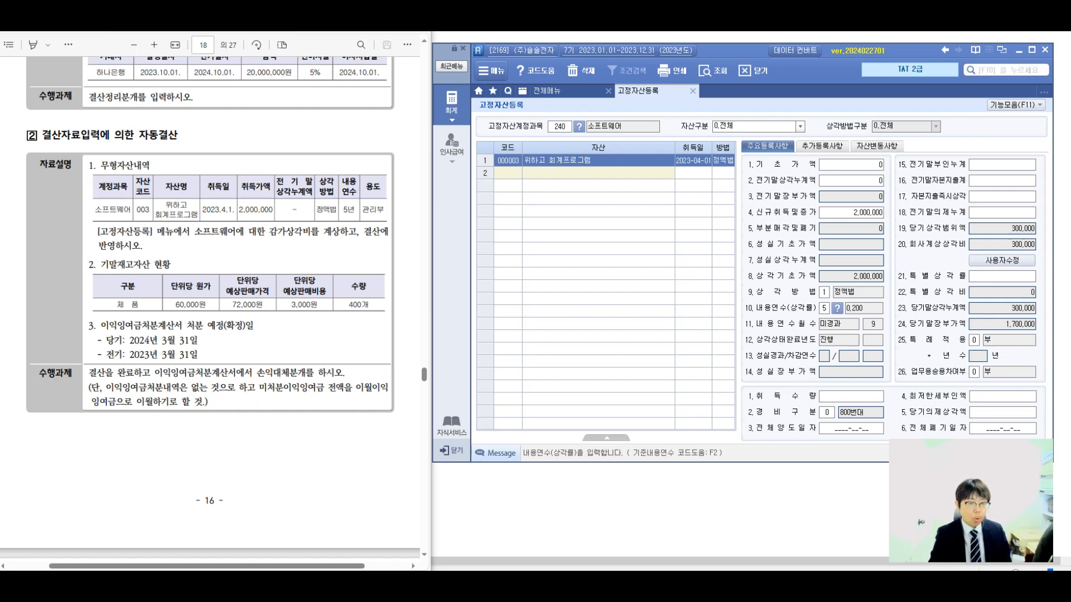
# Close 고정자산등록, open 결산자료입력 and find the 소프트웨어 line.
pyautogui.click(693, 90)
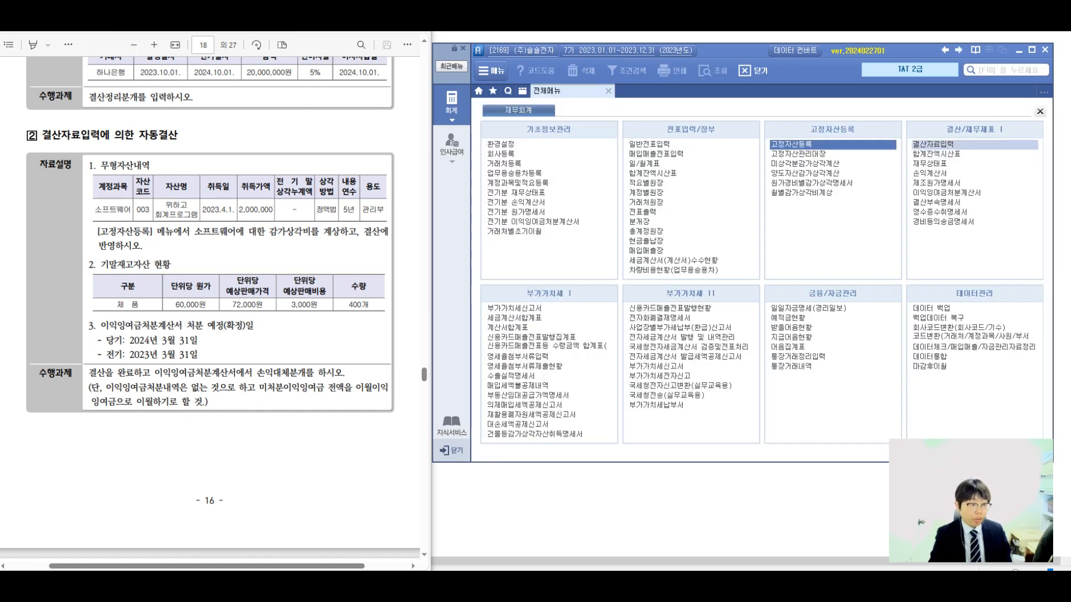
pyautogui.click(932, 144)
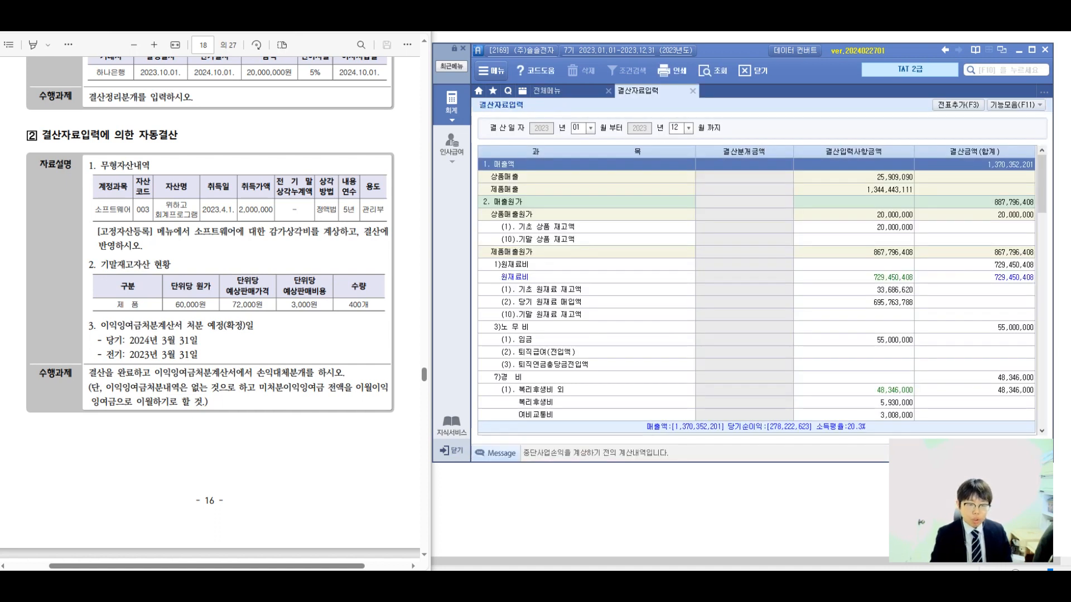
pyautogui.click(781, 327)
pyautogui.hotkey('ctrl', 'f')
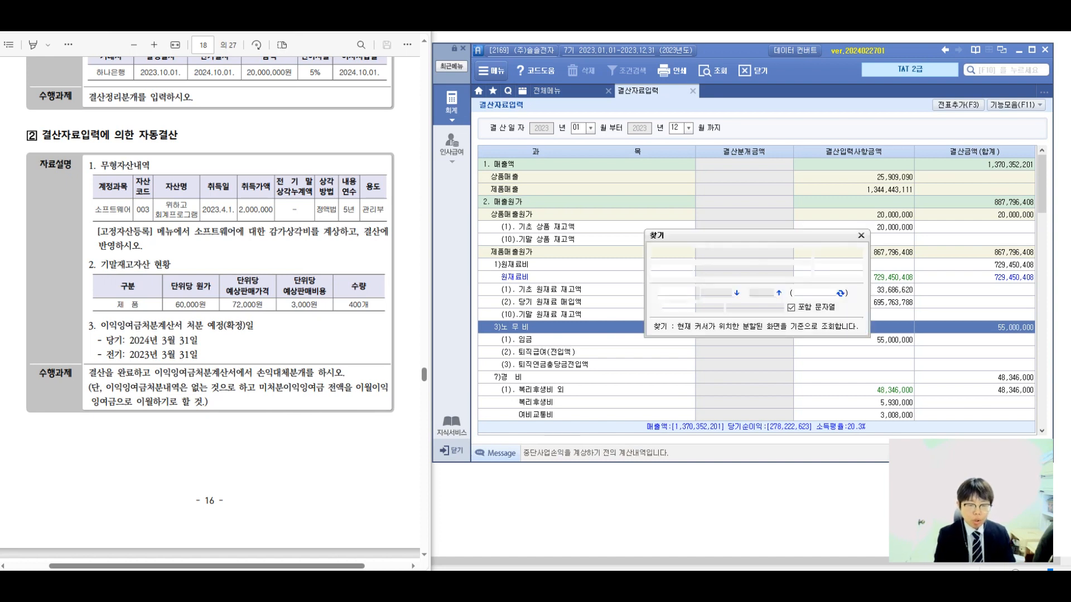
pyautogui.write('소프트웨어')
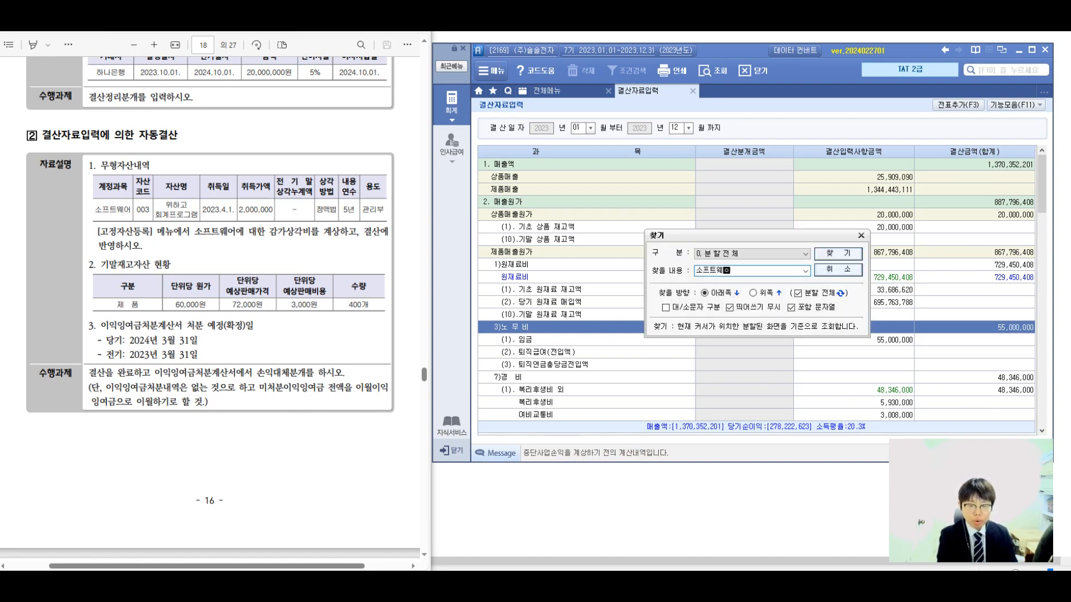
pyautogui.press('Return')
pyautogui.press('Escape')
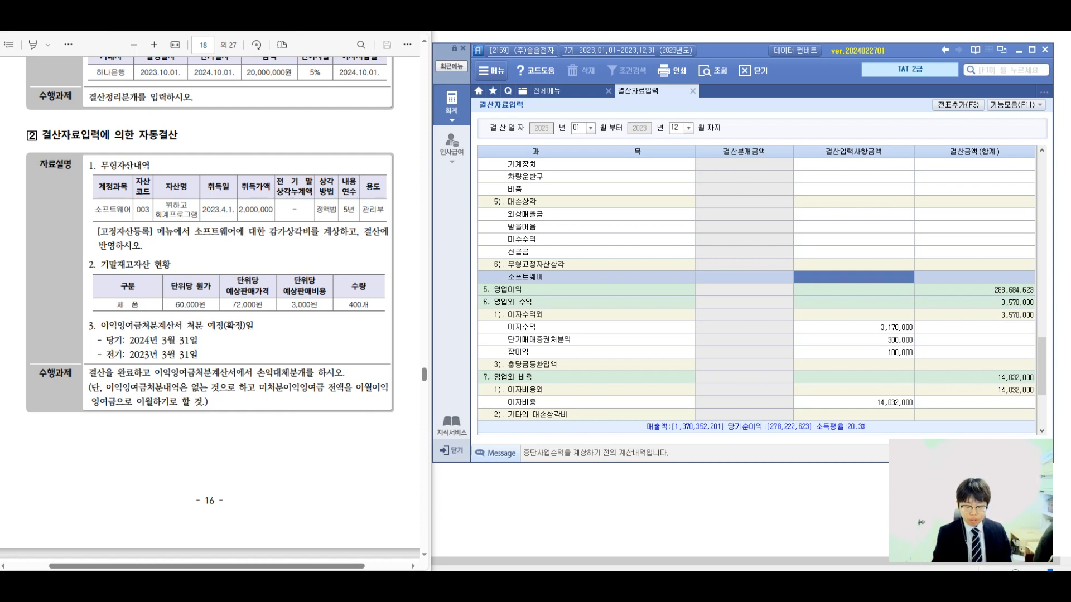
# Enter 300,000 as the 결산입력사항금액 for 소프트웨어 under 무형고정자산상각.
pyautogui.write('3000000')
pyautogui.press('Return')
pyautogui.press('Up')
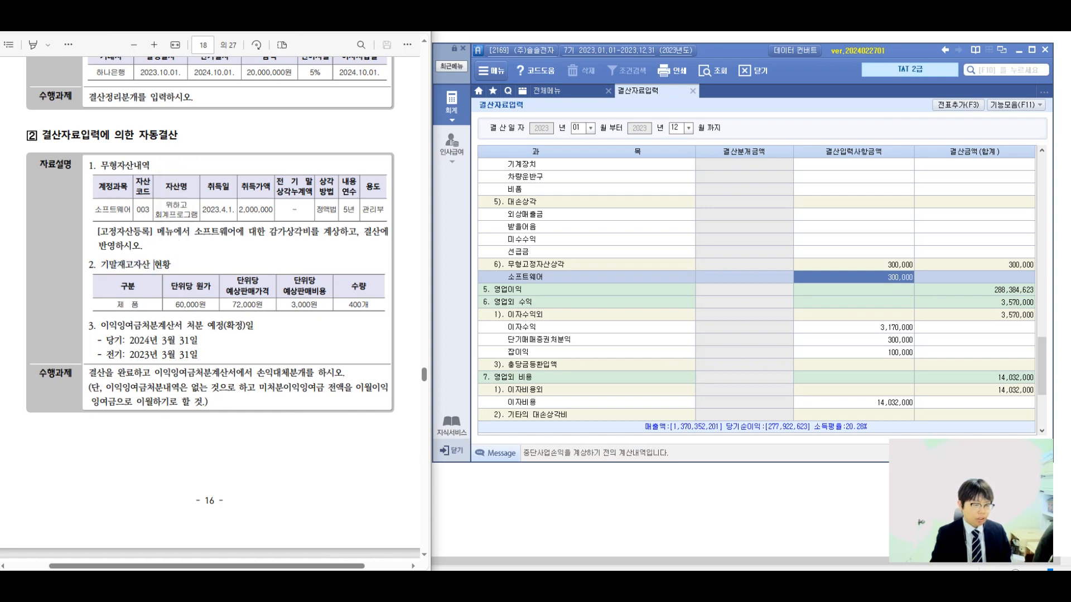
# Examine the product's unit cost, expected selling price and expected selling expense in the 기말재고자산 현황 table.
pyautogui.moveTo(175, 304); pyautogui.dragTo(207, 305)
pyautogui.click(244, 305)
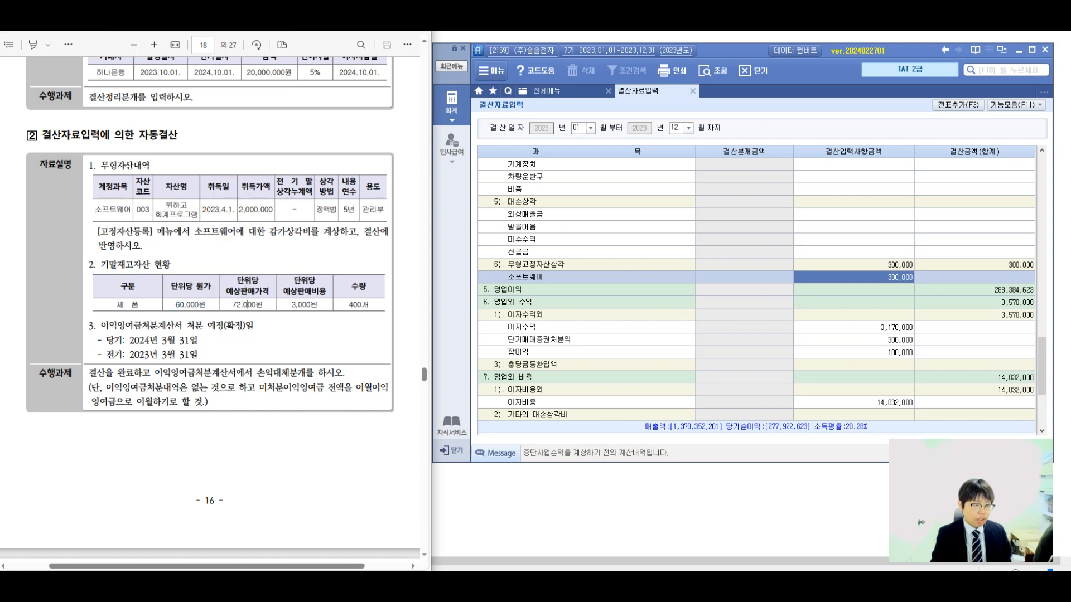
pyautogui.moveTo(238, 304); pyautogui.dragTo(318, 304)
pyautogui.click(312, 304)
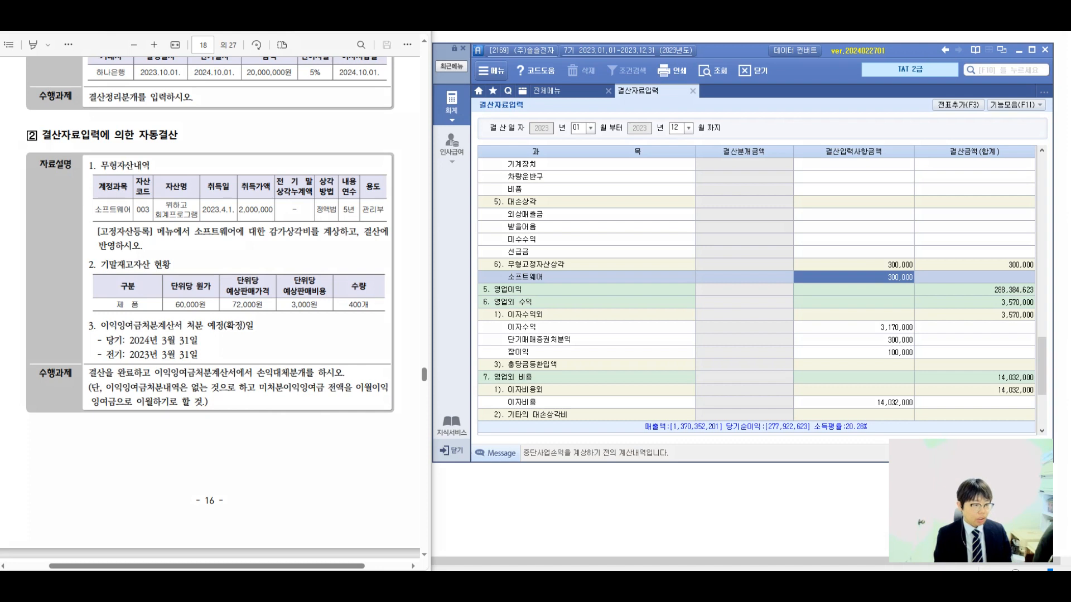
pyautogui.moveTo(244, 255)
pyautogui.mouseDown()
pyautogui.moveTo(232, 255)
pyautogui.moveTo(383, 195)
pyautogui.moveTo(431, 203)
pyautogui.mouseUp()
pyautogui.moveTo(433, 185)
pyautogui.mouseDown()
pyautogui.moveTo(447, 182)
pyautogui.moveTo(471, 202)
pyautogui.moveTo(502, 189)
pyautogui.moveTo(488, 212)
pyautogui.moveTo(513, 211)
pyautogui.mouseUp()
pyautogui.moveTo(397, 245); pyautogui.dragTo(381, 286)
pyautogui.moveTo(398, 257)
pyautogui.mouseDown()
pyautogui.moveTo(415, 294)
pyautogui.moveTo(428, 283)
pyautogui.mouseUp()
pyautogui.moveTo(442, 246)
pyautogui.mouseDown()
pyautogui.moveTo(445, 294)
pyautogui.moveTo(459, 268)
pyautogui.mouseUp()
pyautogui.moveTo(515, 236)
pyautogui.mouseDown()
pyautogui.moveTo(511, 248)
pyautogui.moveTo(521, 244)
pyautogui.mouseUp()
pyautogui.moveTo(498, 261); pyautogui.dragTo(528, 269)
pyautogui.moveTo(515, 277); pyautogui.dragTo(529, 279)
pyautogui.moveTo(531, 254); pyautogui.dragTo(544, 279)
pyautogui.moveTo(550, 235); pyautogui.dragTo(558, 273)
pyautogui.moveTo(552, 261); pyautogui.dragTo(588, 258)
pyautogui.moveTo(558, 269); pyautogui.dragTo(560, 289)
pyautogui.moveTo(482, 229)
pyautogui.mouseDown()
pyautogui.moveTo(458, 273)
pyautogui.moveTo(495, 296)
pyautogui.mouseUp()
pyautogui.moveTo(374, 324); pyautogui.dragTo(606, 280)
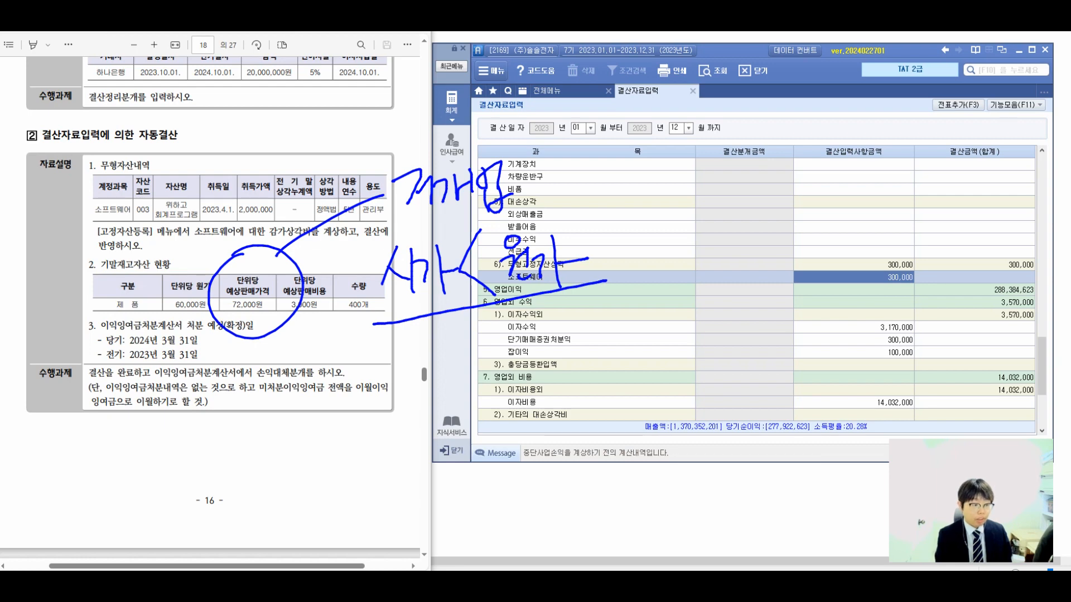
pyautogui.moveTo(527, 310)
pyautogui.mouseDown()
pyautogui.moveTo(517, 342)
pyautogui.moveTo(527, 348)
pyautogui.mouseUp()
pyautogui.moveTo(552, 330)
pyautogui.mouseDown()
pyautogui.moveTo(543, 345)
pyautogui.moveTo(559, 332)
pyautogui.mouseUp()
pyautogui.moveTo(575, 332); pyautogui.dragTo(623, 321)
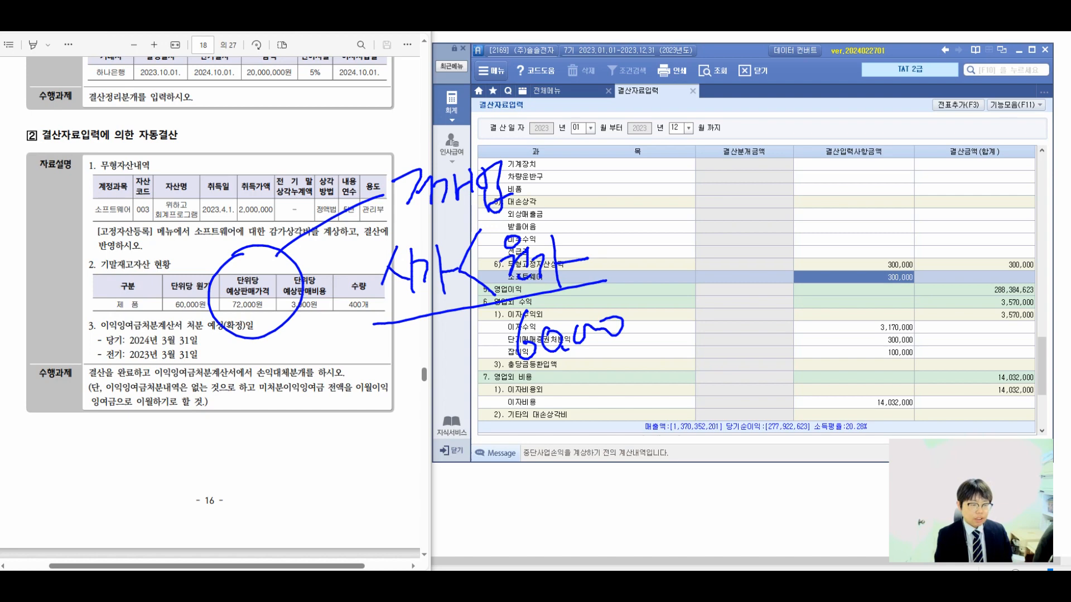
pyautogui.moveTo(364, 338)
pyautogui.mouseDown()
pyautogui.moveTo(413, 374)
pyautogui.moveTo(445, 357)
pyautogui.moveTo(480, 397)
pyautogui.mouseUp()
pyautogui.moveTo(323, 451); pyautogui.dragTo(696, 339)
pyautogui.moveTo(485, 420)
pyautogui.mouseDown()
pyautogui.moveTo(463, 443)
pyautogui.moveTo(503, 442)
pyautogui.moveTo(552, 406)
pyautogui.moveTo(558, 446)
pyautogui.mouseUp()
pyautogui.moveTo(575, 398)
pyautogui.mouseDown()
pyautogui.moveTo(578, 440)
pyautogui.moveTo(592, 436)
pyautogui.mouseUp()
pyautogui.moveTo(591, 413); pyautogui.dragTo(567, 436)
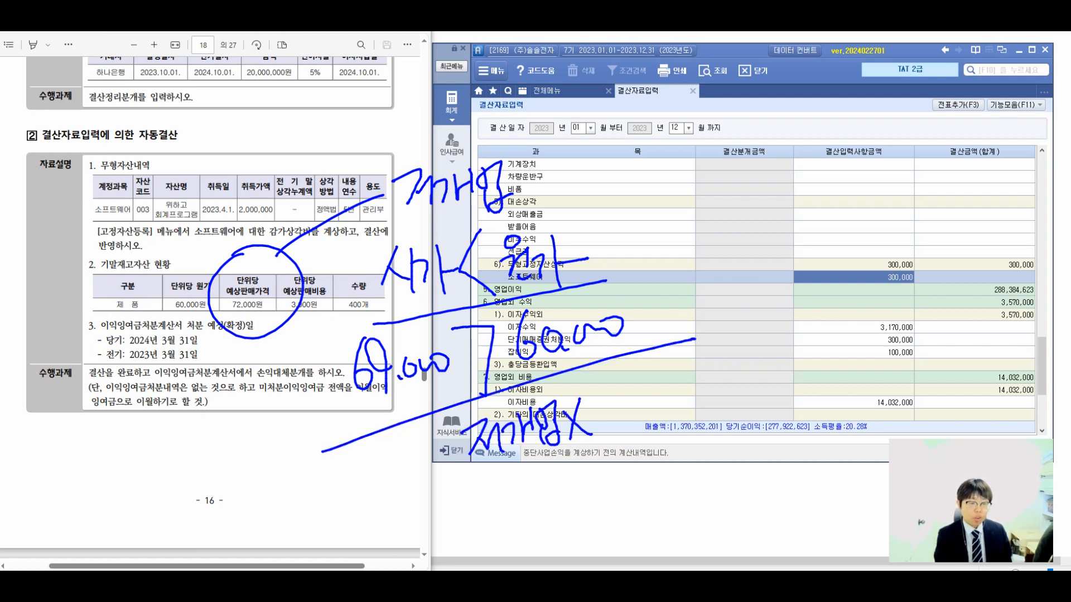
pyautogui.moveTo(684, 136); pyautogui.dragTo(675, 195)
pyautogui.click(722, 190)
pyautogui.moveTo(704, 162); pyautogui.dragTo(746, 184)
pyautogui.moveTo(753, 179); pyautogui.dragTo(795, 172)
pyautogui.moveTo(668, 229); pyautogui.dragTo(692, 256)
pyautogui.moveTo(686, 233); pyautogui.dragTo(665, 255)
pyautogui.moveTo(728, 229); pyautogui.dragTo(746, 246)
pyautogui.moveTo(739, 211)
pyautogui.mouseDown()
pyautogui.moveTo(736, 264)
pyautogui.moveTo(792, 237)
pyautogui.mouseUp()
pyautogui.moveTo(655, 292); pyautogui.dragTo(859, 265)
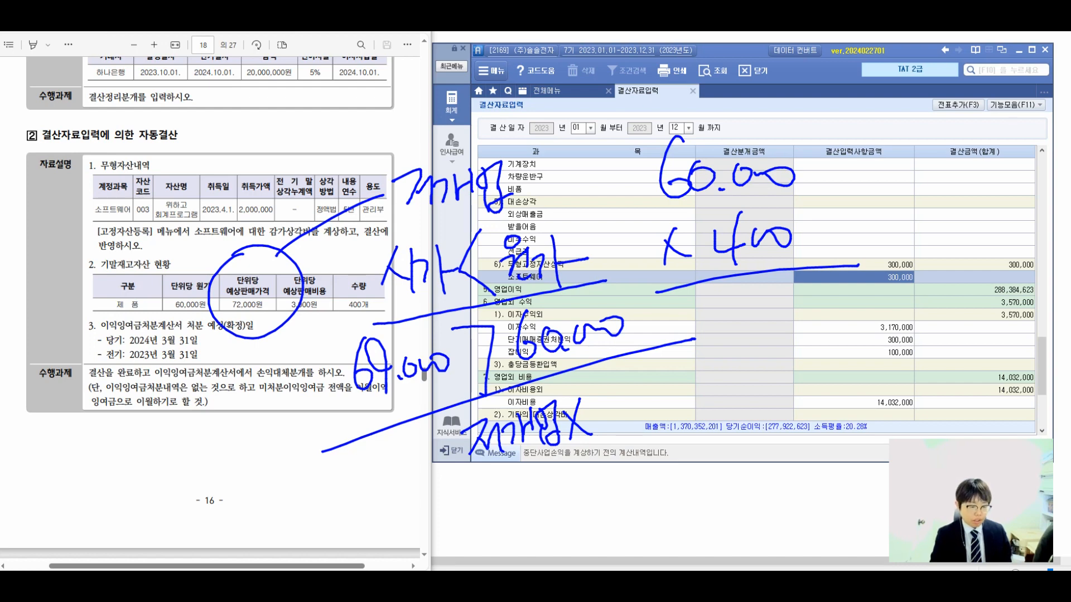
# Switch to Calculator and compute the ending product inventory value as 60000 × 400.
pyautogui.press('XF86Calculator')
pyautogui.moveTo(143, 260); pyautogui.dragTo(91, 290)
pyautogui.write('3')
pyautogui.press('BackSpace')
pyautogui.write('60000*400')
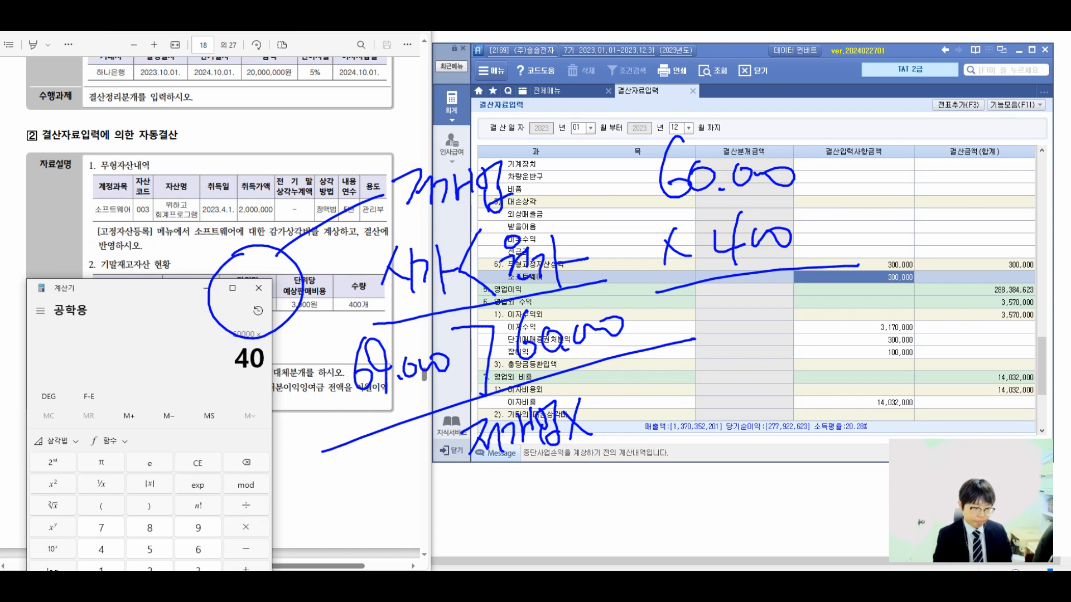
pyautogui.press('Return')
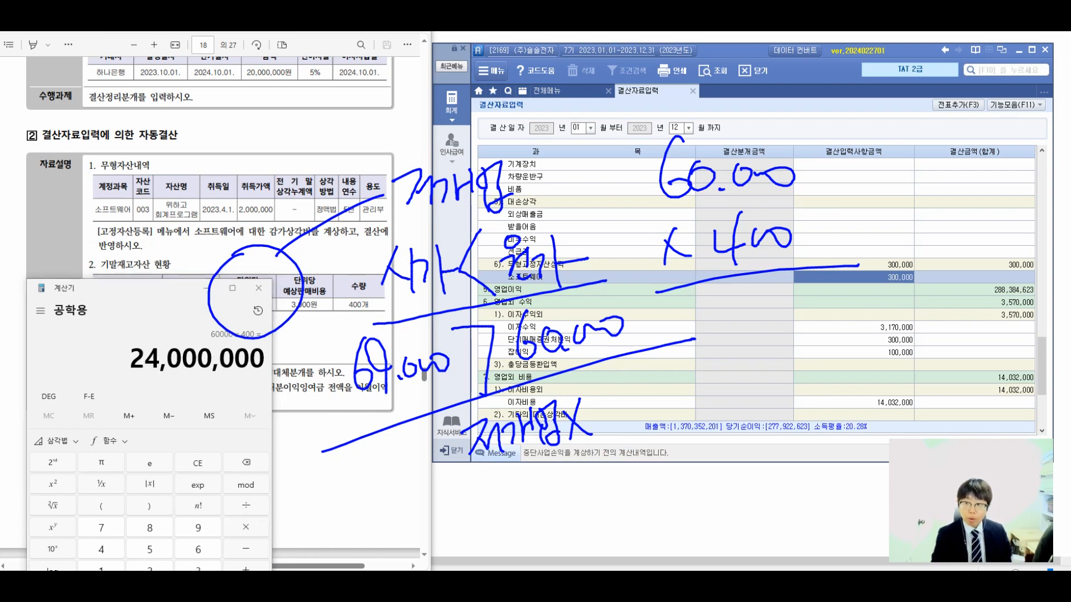
pyautogui.moveTo(716, 298); pyautogui.dragTo(749, 328)
pyautogui.moveTo(757, 301)
pyautogui.mouseDown()
pyautogui.moveTo(780, 320)
pyautogui.moveTo(777, 336)
pyautogui.mouseUp()
pyautogui.moveTo(788, 314); pyautogui.dragTo(790, 325)
pyautogui.moveTo(807, 301)
pyautogui.mouseDown()
pyautogui.moveTo(804, 319)
pyautogui.moveTo(857, 309)
pyautogui.moveTo(842, 301)
pyautogui.mouseUp()
pyautogui.moveTo(880, 297)
pyautogui.mouseDown()
pyautogui.moveTo(937, 297)
pyautogui.moveTo(920, 334)
pyautogui.mouseUp()
pyautogui.click(940, 338)
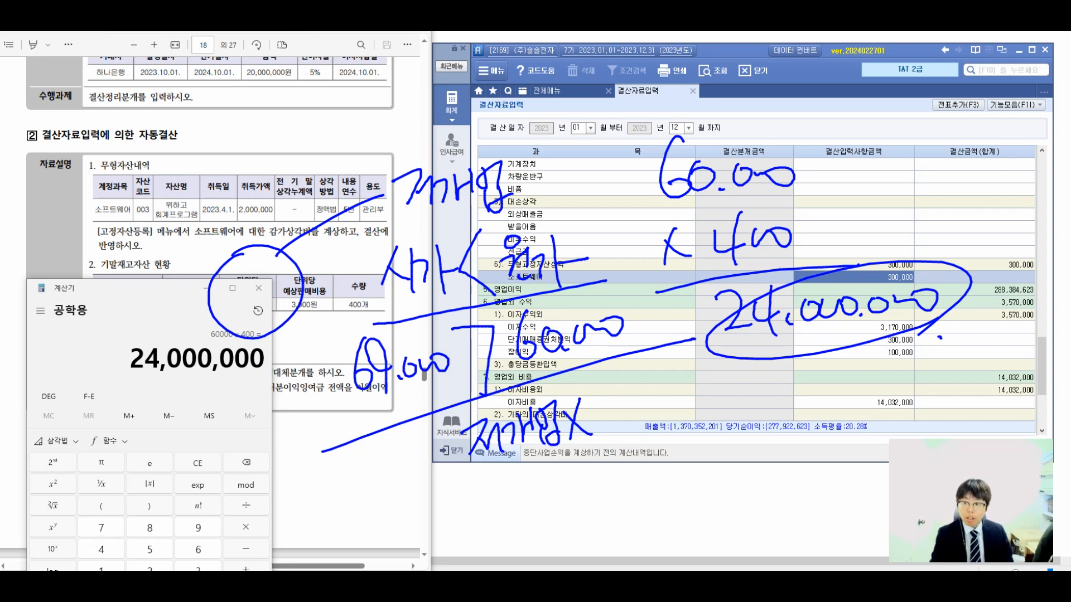
pyautogui.press('Escape')
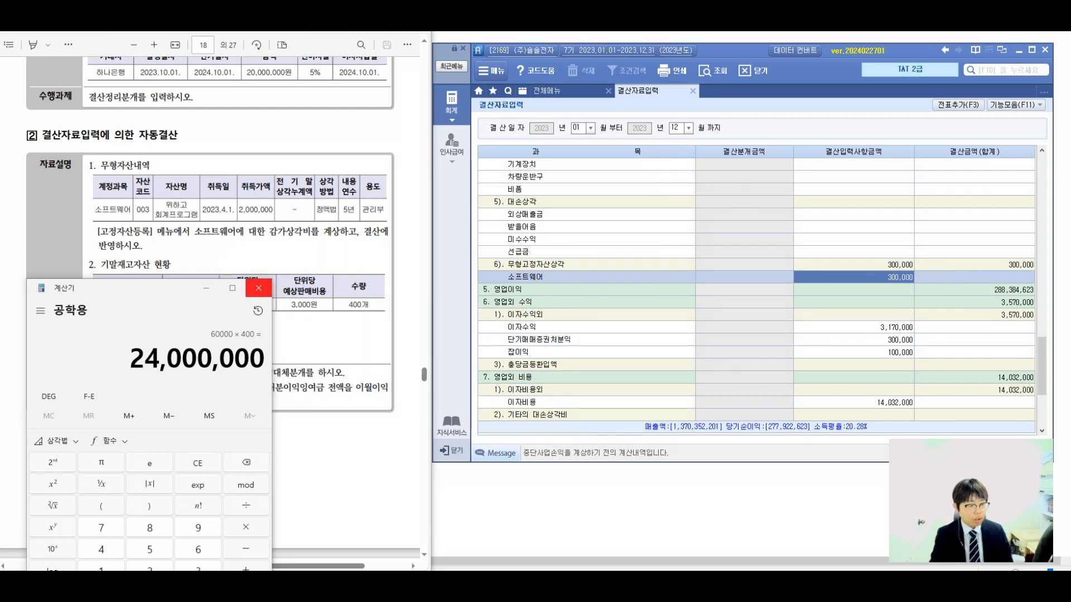
# Close Calculator and enter 24,000,000 as the 결산입력사항금액 for 기말 제품 재고액 in 결산자료입력.
pyautogui.click(259, 288)
pyautogui.scroll(5, 753, 290)
pyautogui.scroll(10, 756, 290)
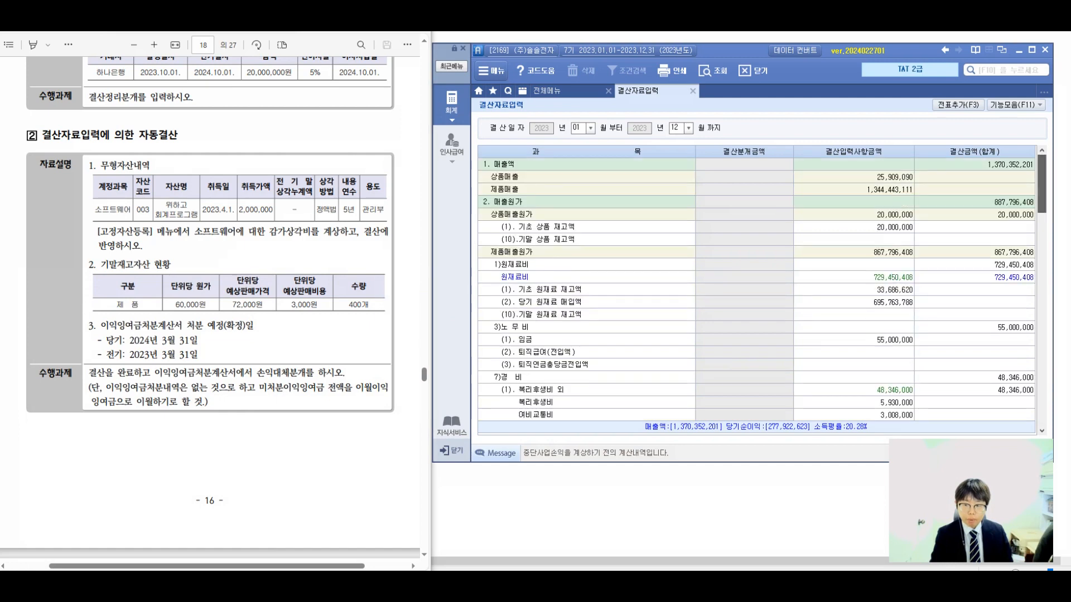
pyautogui.scroll(-6, 756, 290)
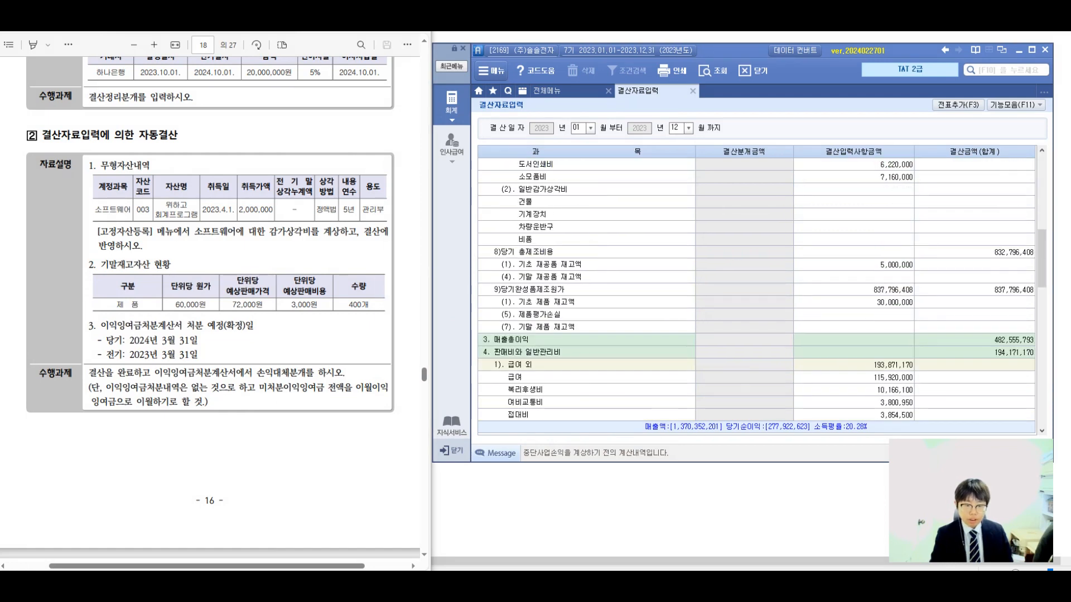
pyautogui.click(853, 328)
pyautogui.write('24000000')
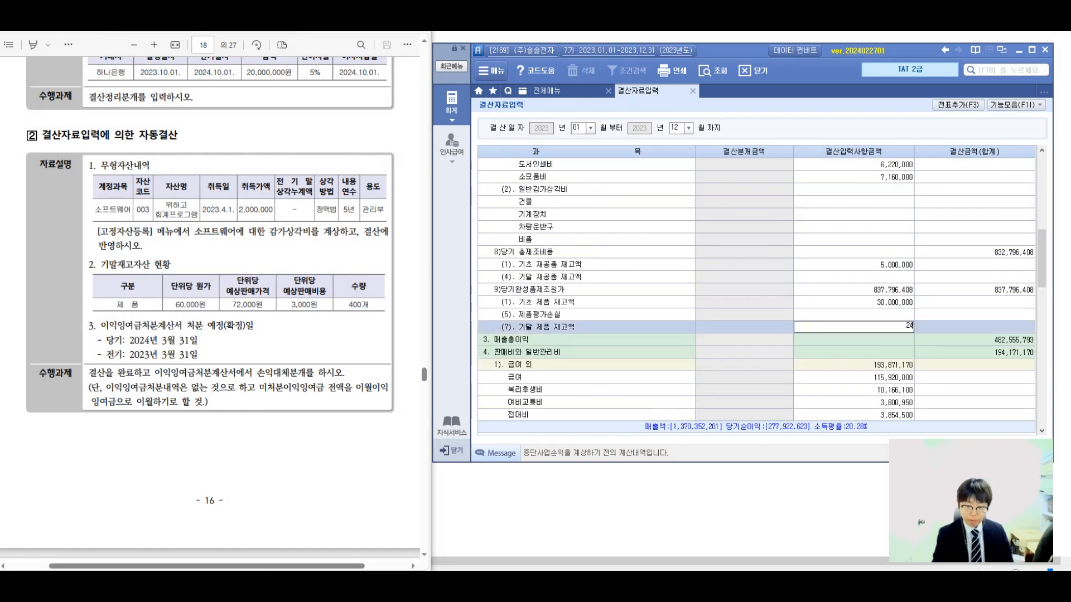
pyautogui.press('Return')
pyautogui.click(853, 328)
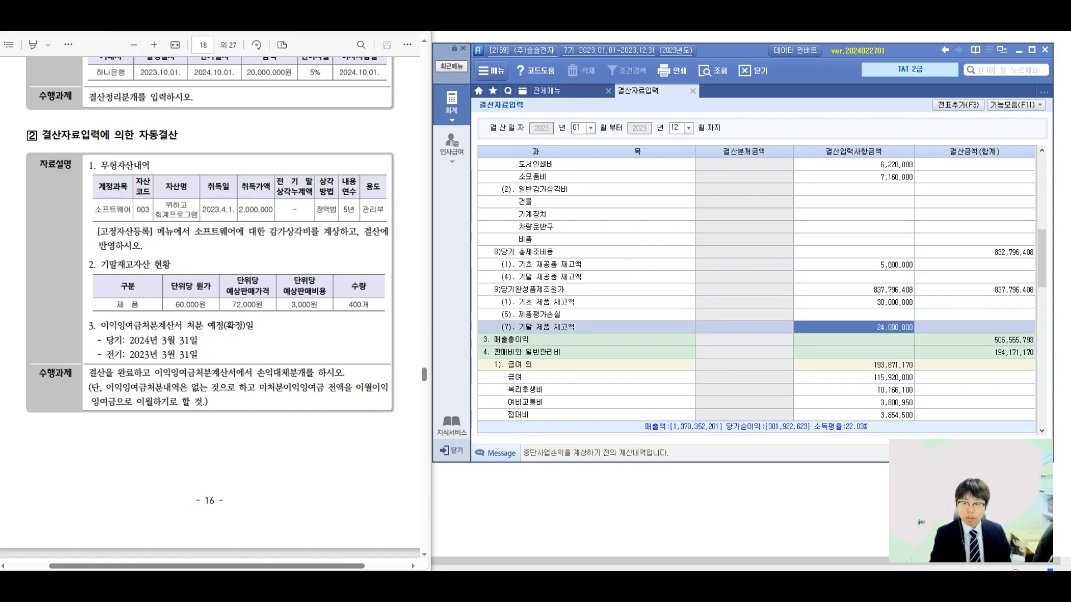
# Add the closing entries from 결산자료입력 to the general vouchers.
pyautogui.scroll(9, 756, 290)
pyautogui.scroll(-3, 757, 290)
pyautogui.scroll(3, 756, 290)
pyautogui.scroll(-12, 756, 290)
pyautogui.scroll(-3, 756, 290)
pyautogui.scroll(3, 756, 290)
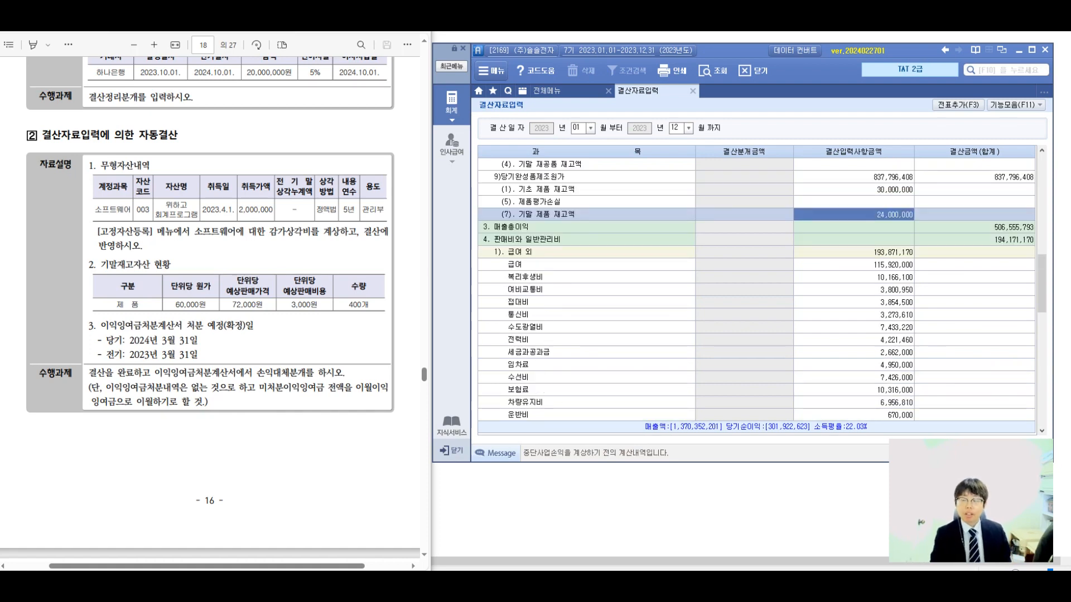
pyautogui.click(957, 104)
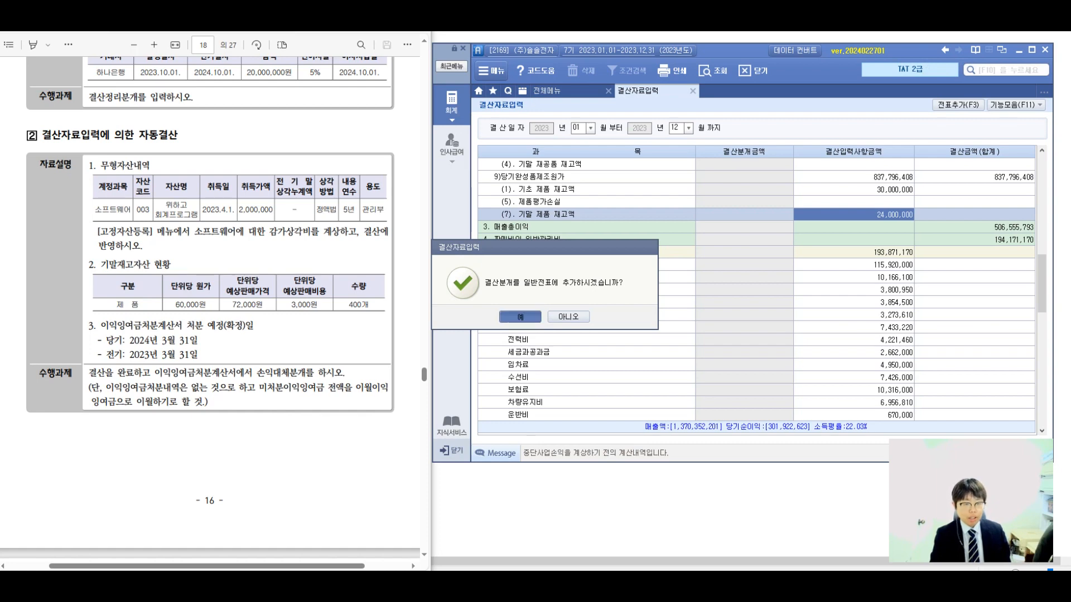
pyautogui.press('Return')
pyautogui.press('Return')
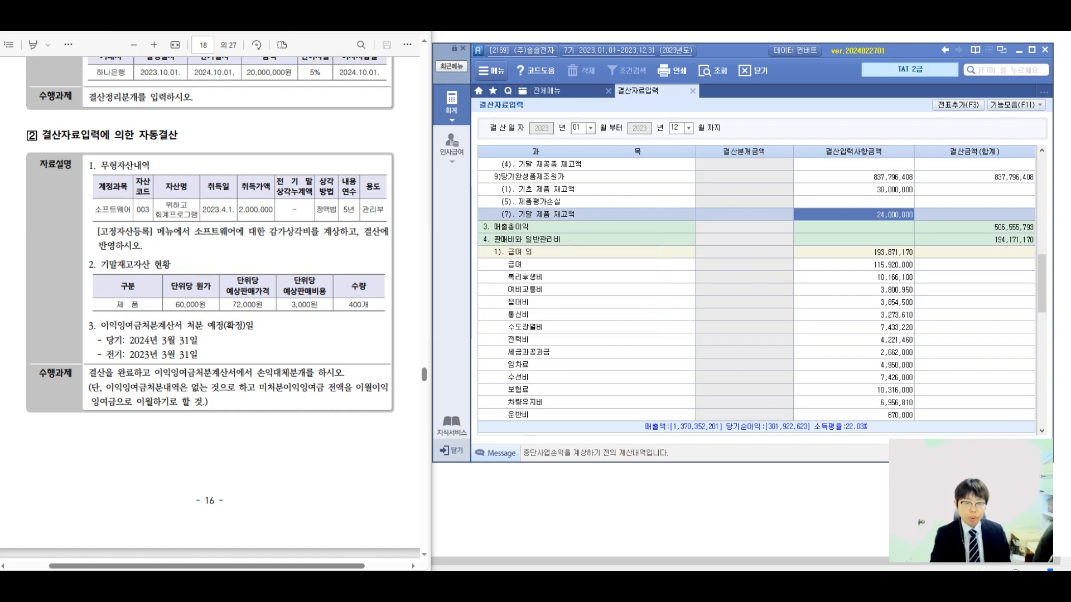
# Close 결산자료입력 and open 일반전표입력 to examine the closing entries dated December 31.
pyautogui.scroll(10, 757, 290)
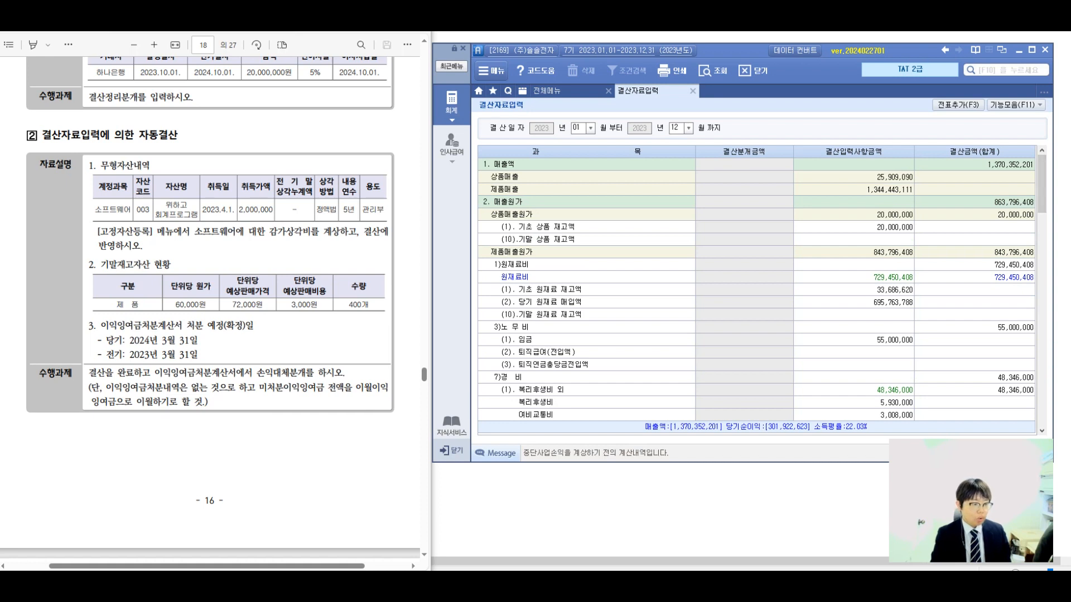
pyautogui.rightClick(628, 96)
pyautogui.click(643, 118)
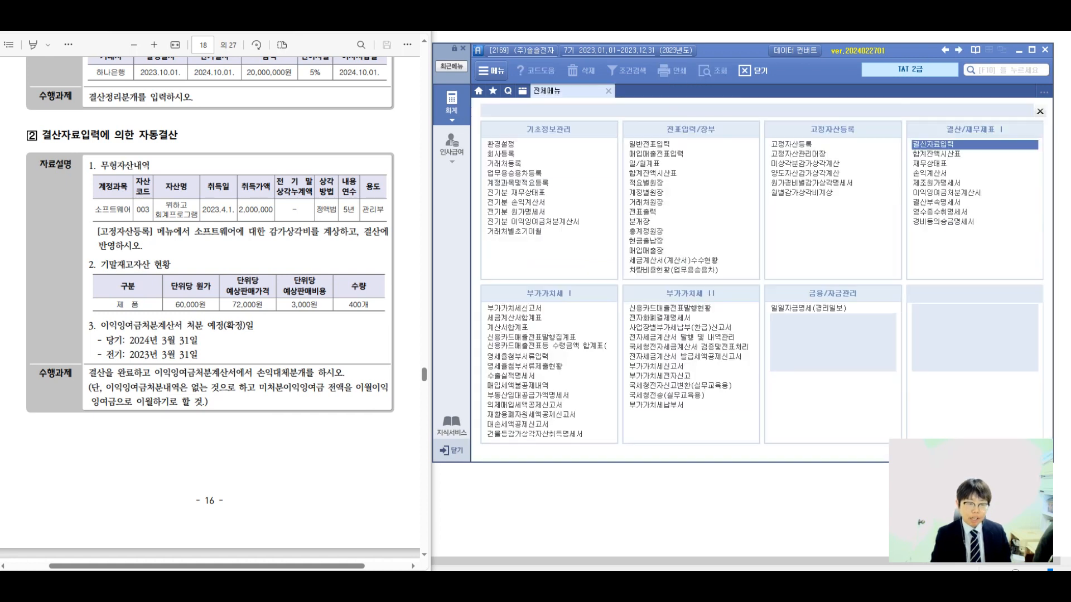
pyautogui.click(649, 144)
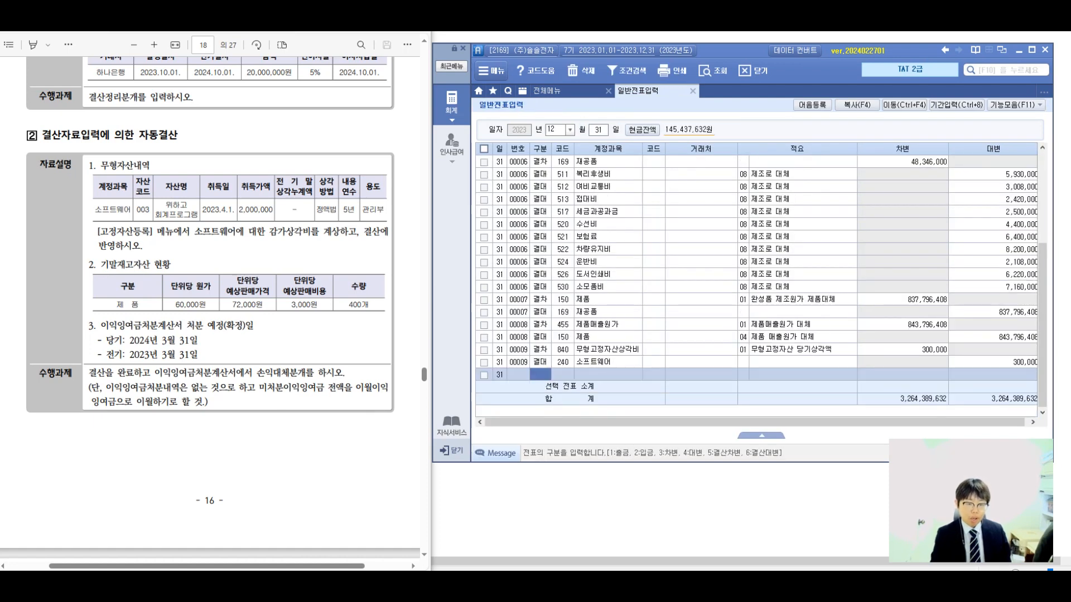
# Open 이익잉여금처분계산서 and set the current-period 처분 예정일 to 2024-03-31 and the prior-period 처분 확정일 to 2023-03-31.
pyautogui.click(546, 90)
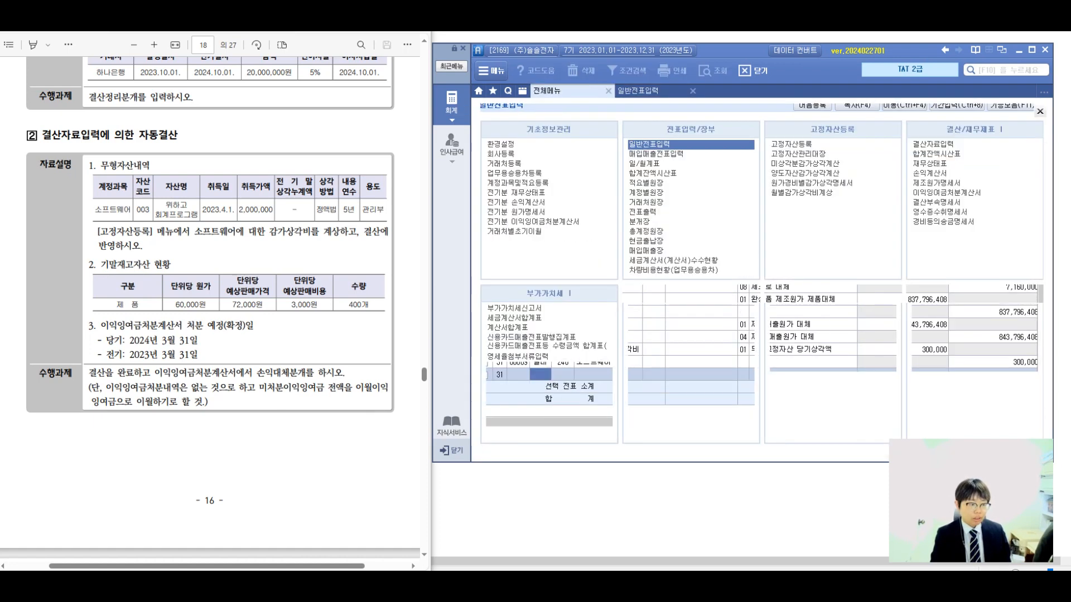
pyautogui.moveTo(101, 325); pyautogui.dragTo(235, 326)
pyautogui.click(226, 325)
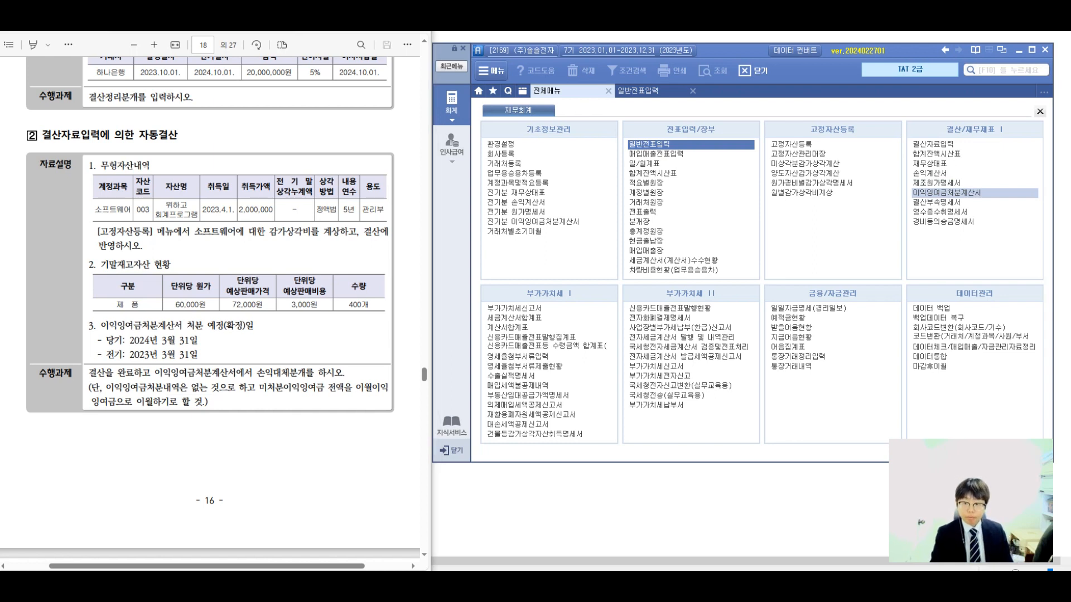
pyautogui.click(946, 193)
pyautogui.click(569, 317)
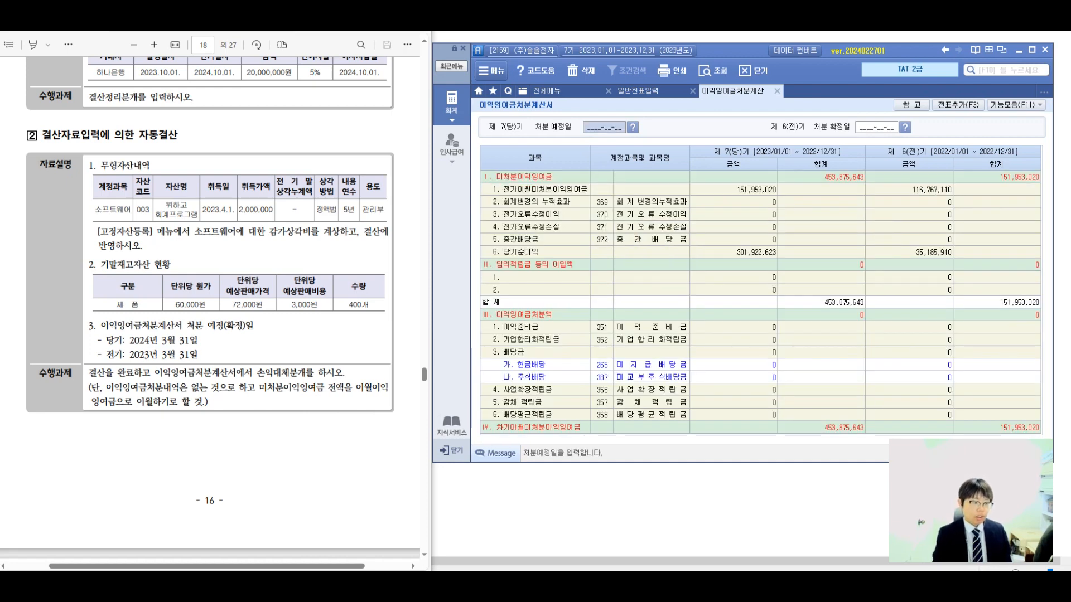
pyautogui.write('20240331')
pyautogui.press('Return')
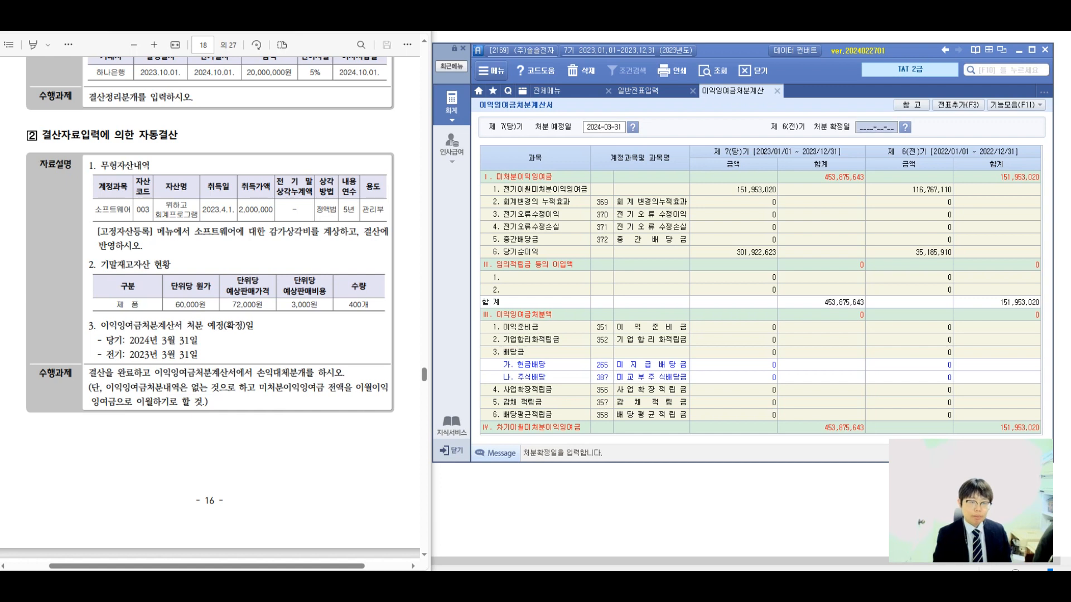
pyautogui.write('20230331')
pyautogui.press('Return')
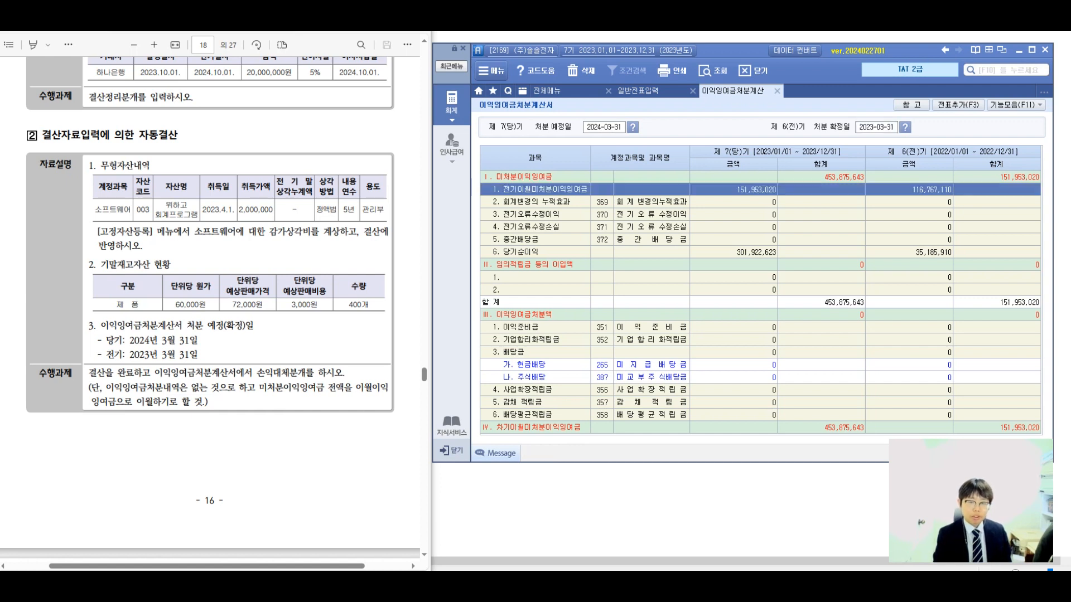
# Add the 손익대체분개 from 이익잉여금처분계산서 to the general vouchers and check the entries in 일반전표입력.
pyautogui.press('F3')
pyautogui.press('Return')
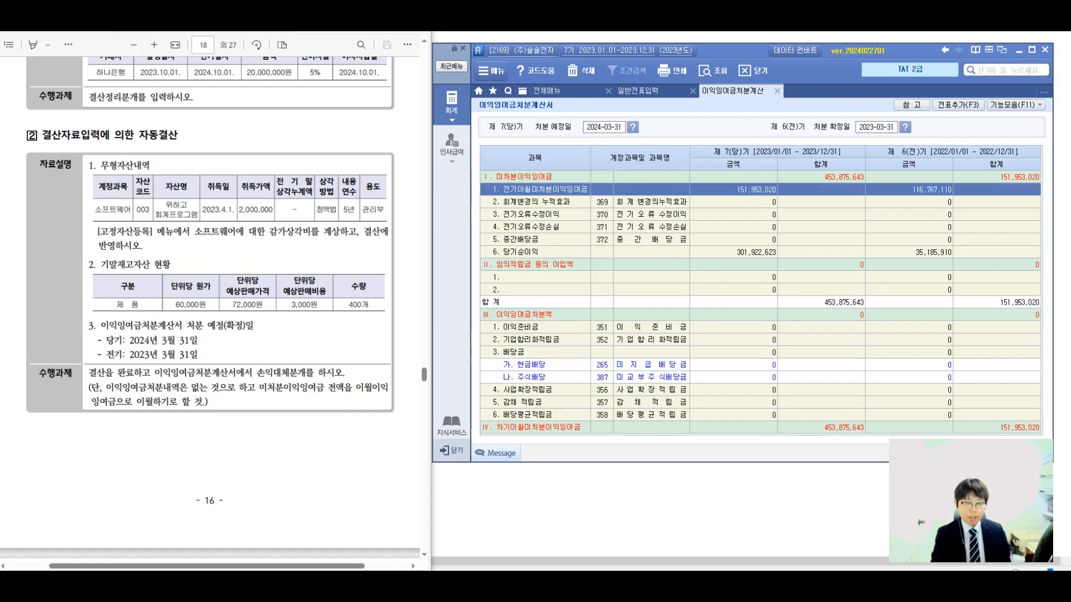
pyautogui.click(636, 91)
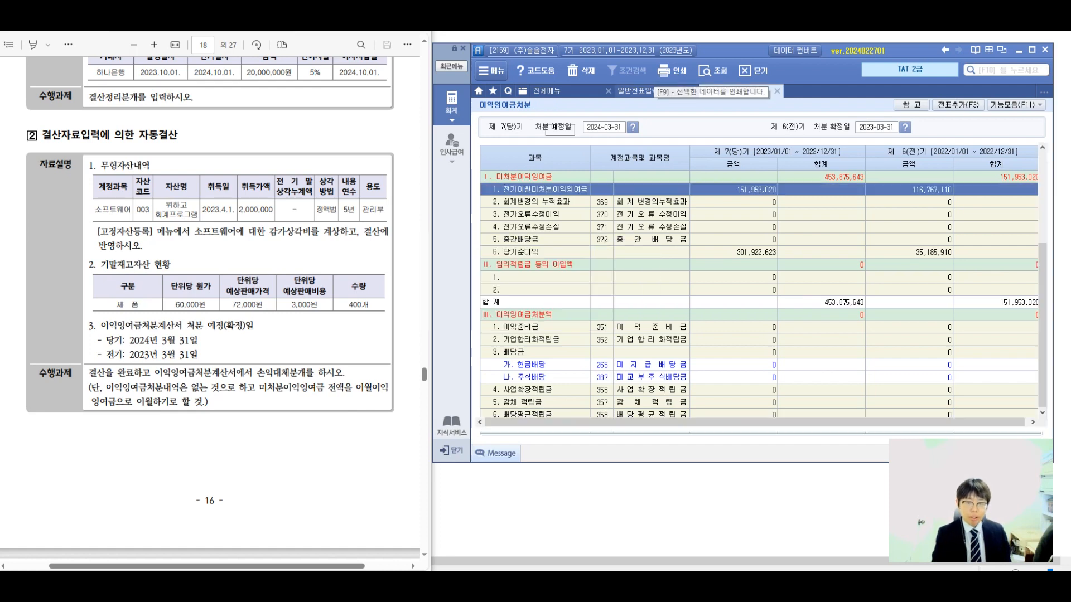
pyautogui.scroll(4, 756, 267)
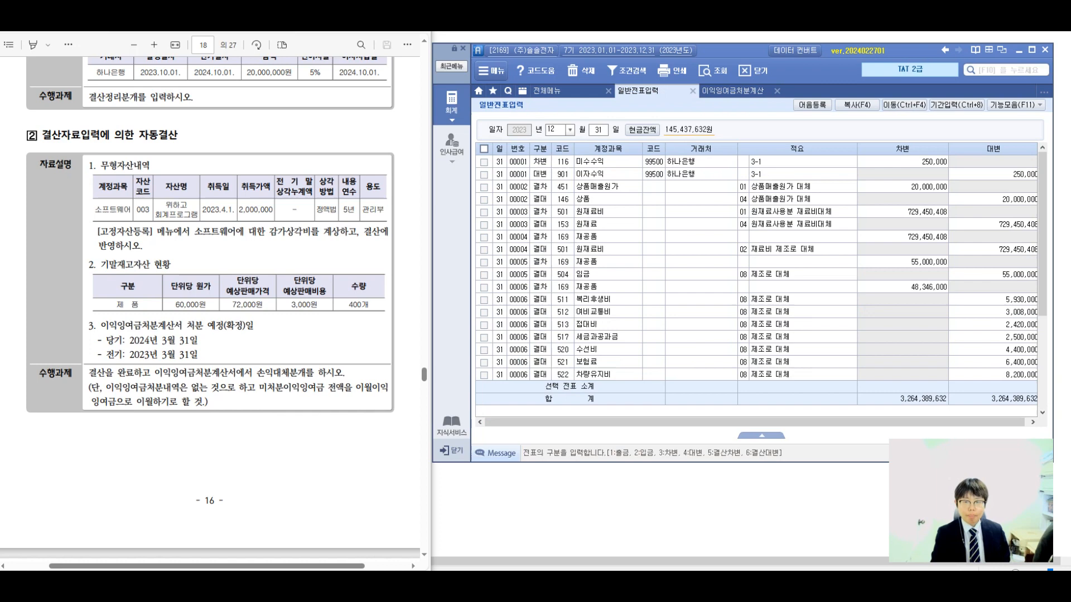
# Open 재무상태표 for December 2023 and examine the 정부보조금 amounts.
pyautogui.click(558, 91)
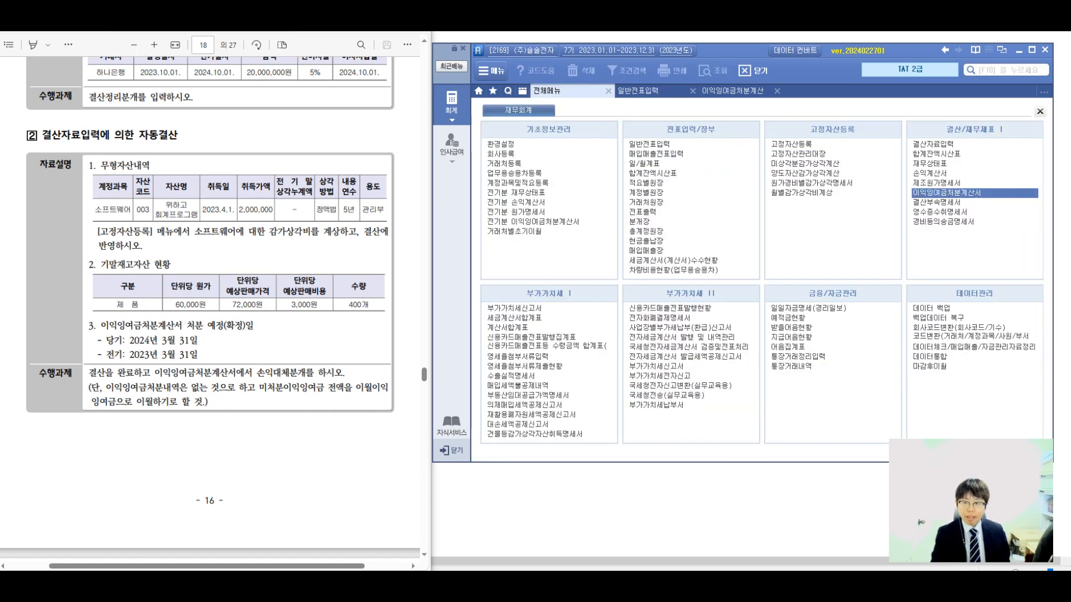
pyautogui.click(930, 163)
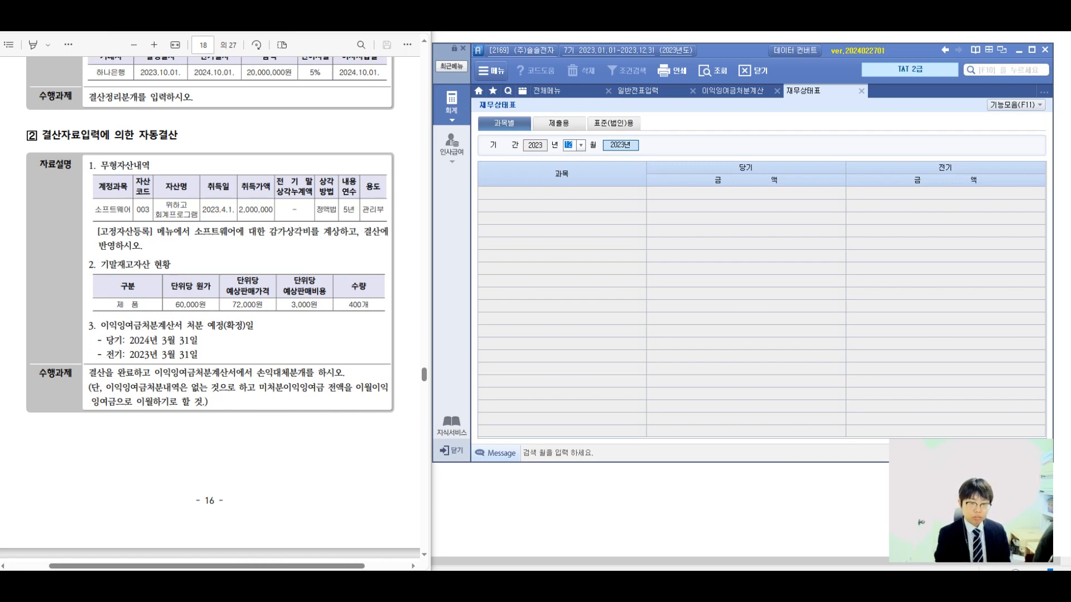
pyautogui.press('Return')
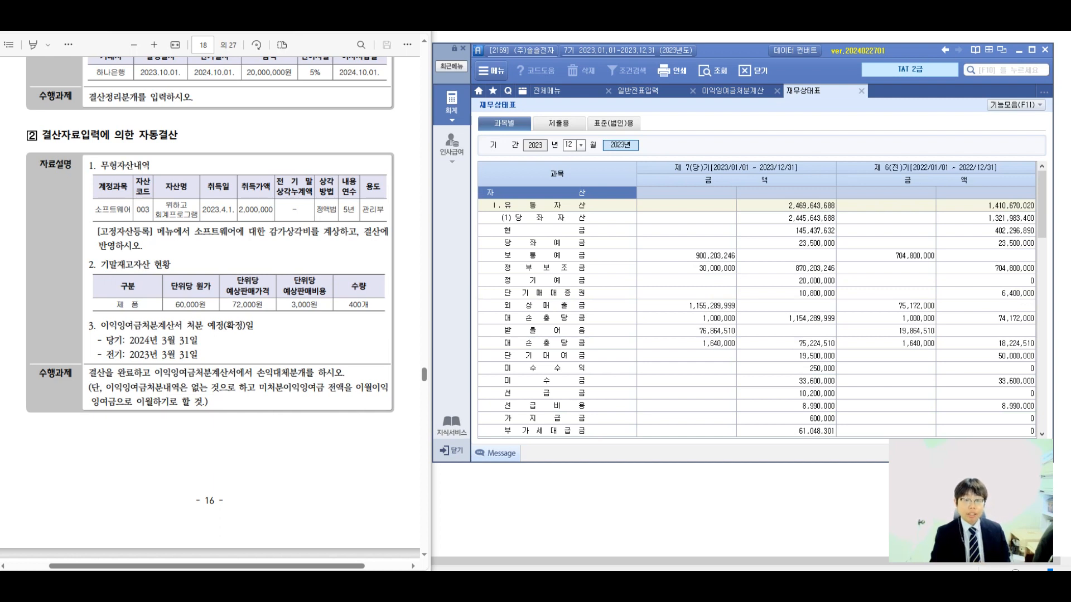
pyautogui.click(687, 268)
pyautogui.click(787, 268)
pyautogui.moveTo(1042, 205)
pyautogui.mouseDown()
pyautogui.moveTo(1042, 397)
pyautogui.moveTo(1042, 204)
pyautogui.mouseUp()
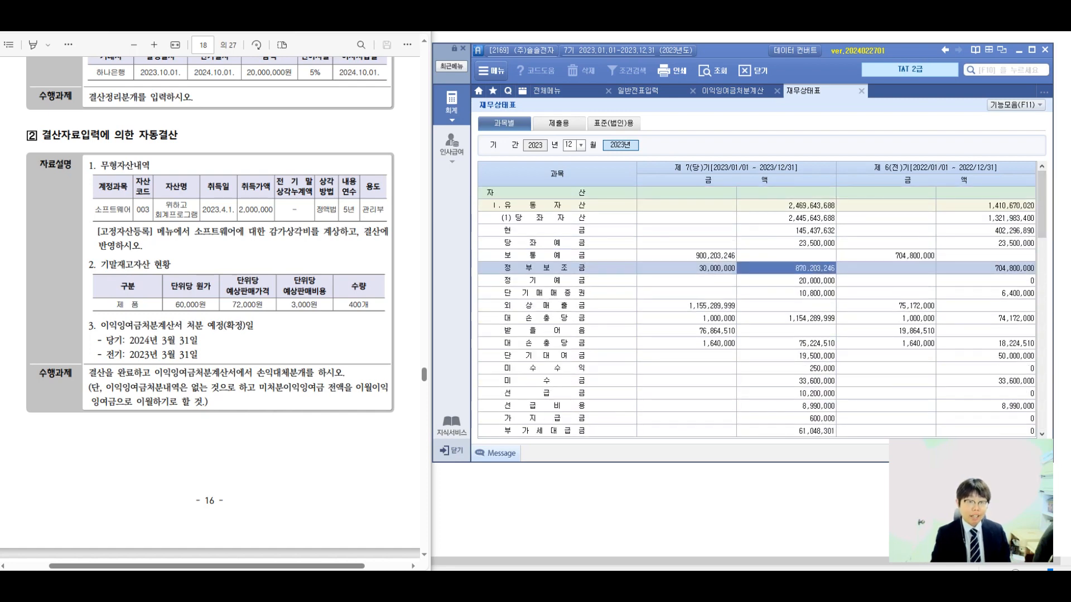
# Close all open work windows and return to 전체메뉴.
pyautogui.rightClick(705, 93)
pyautogui.click(730, 118)
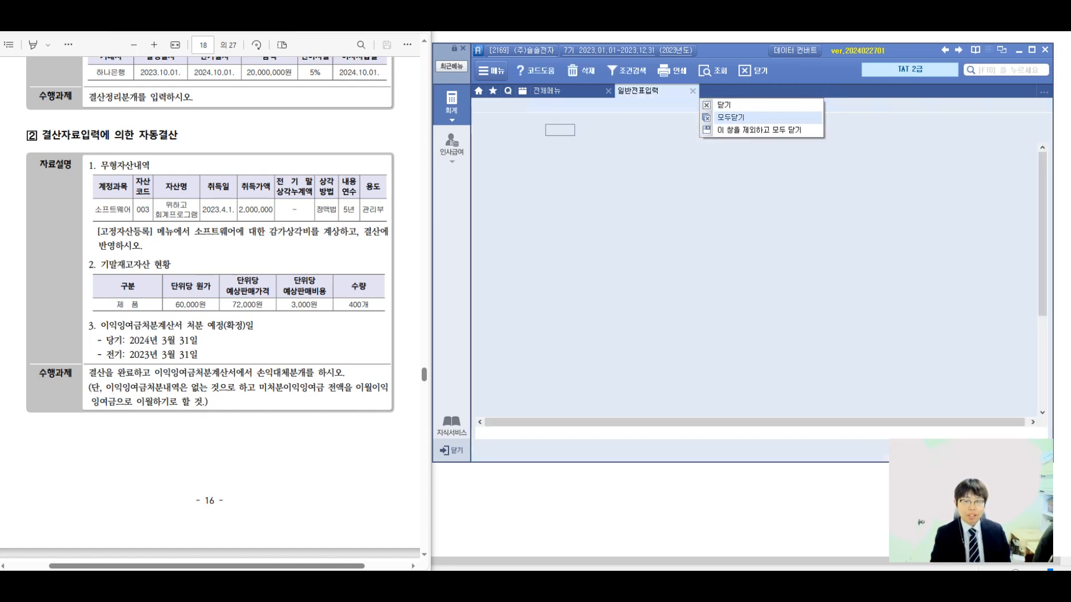
pyautogui.click(226, 325)
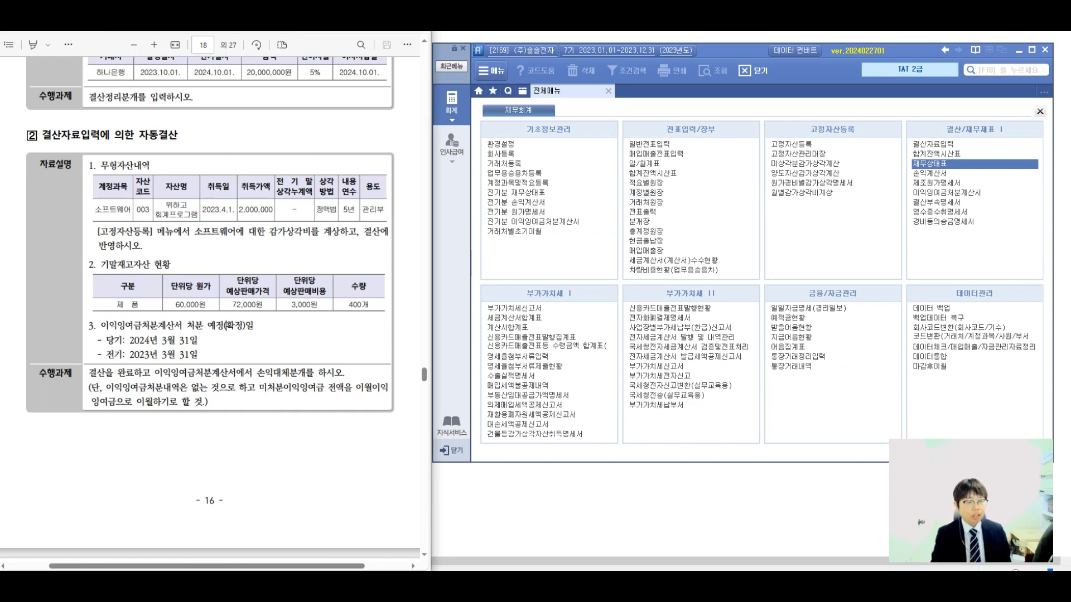